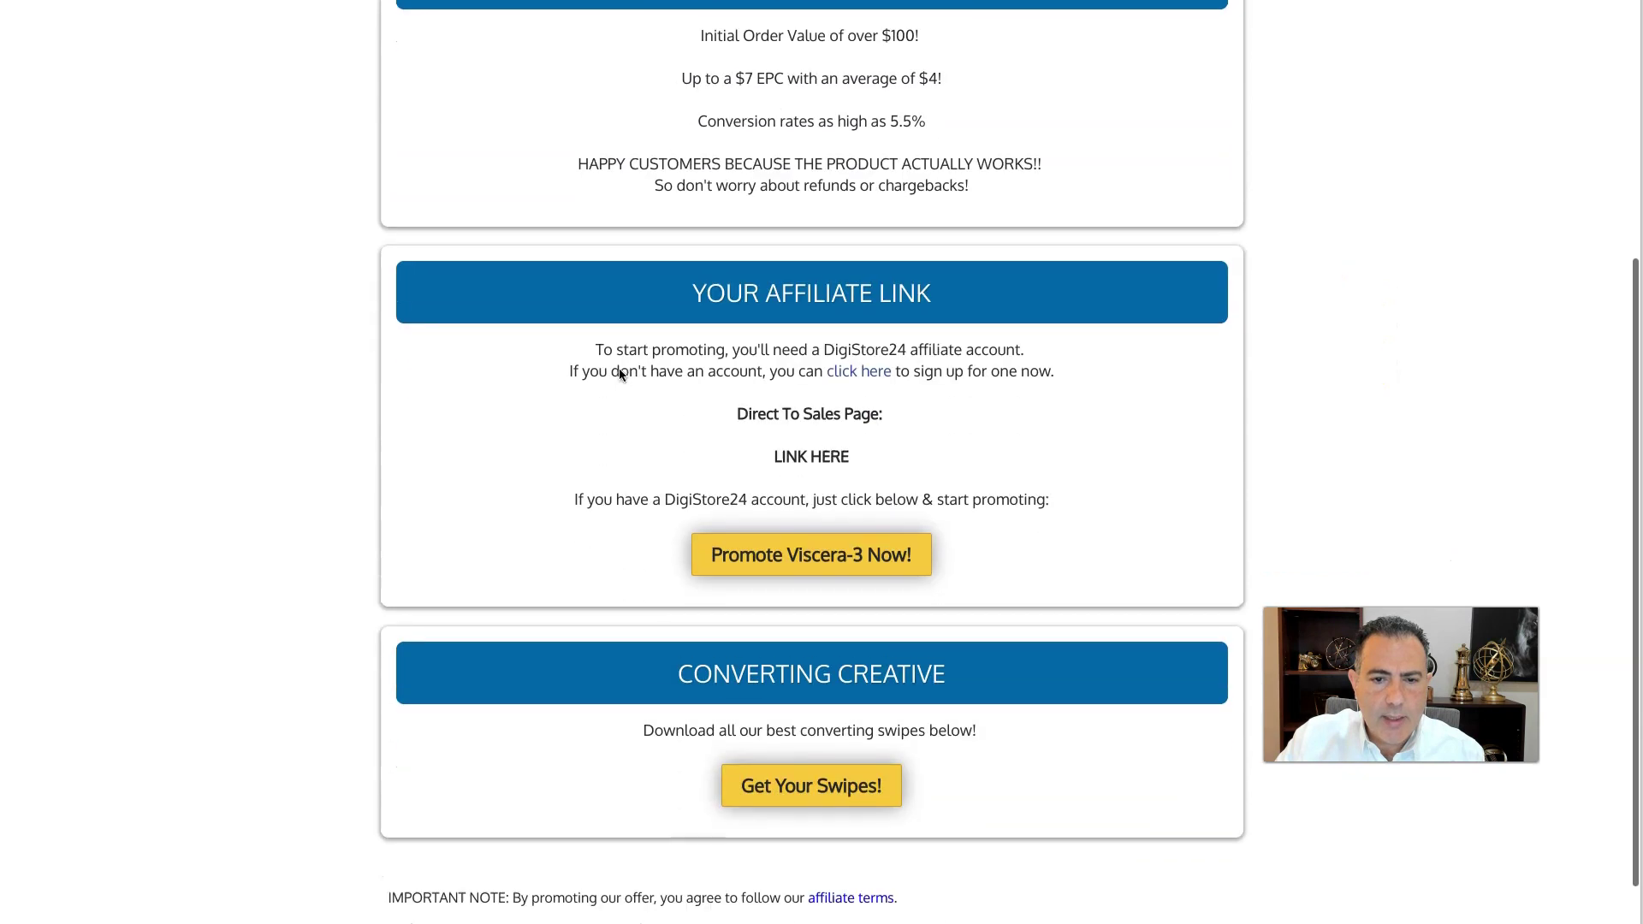
Step: Open the email swipes from the affiliate page's Converting Creative section and look over the first pages of the document
scroll(621, 375, "down", 1)
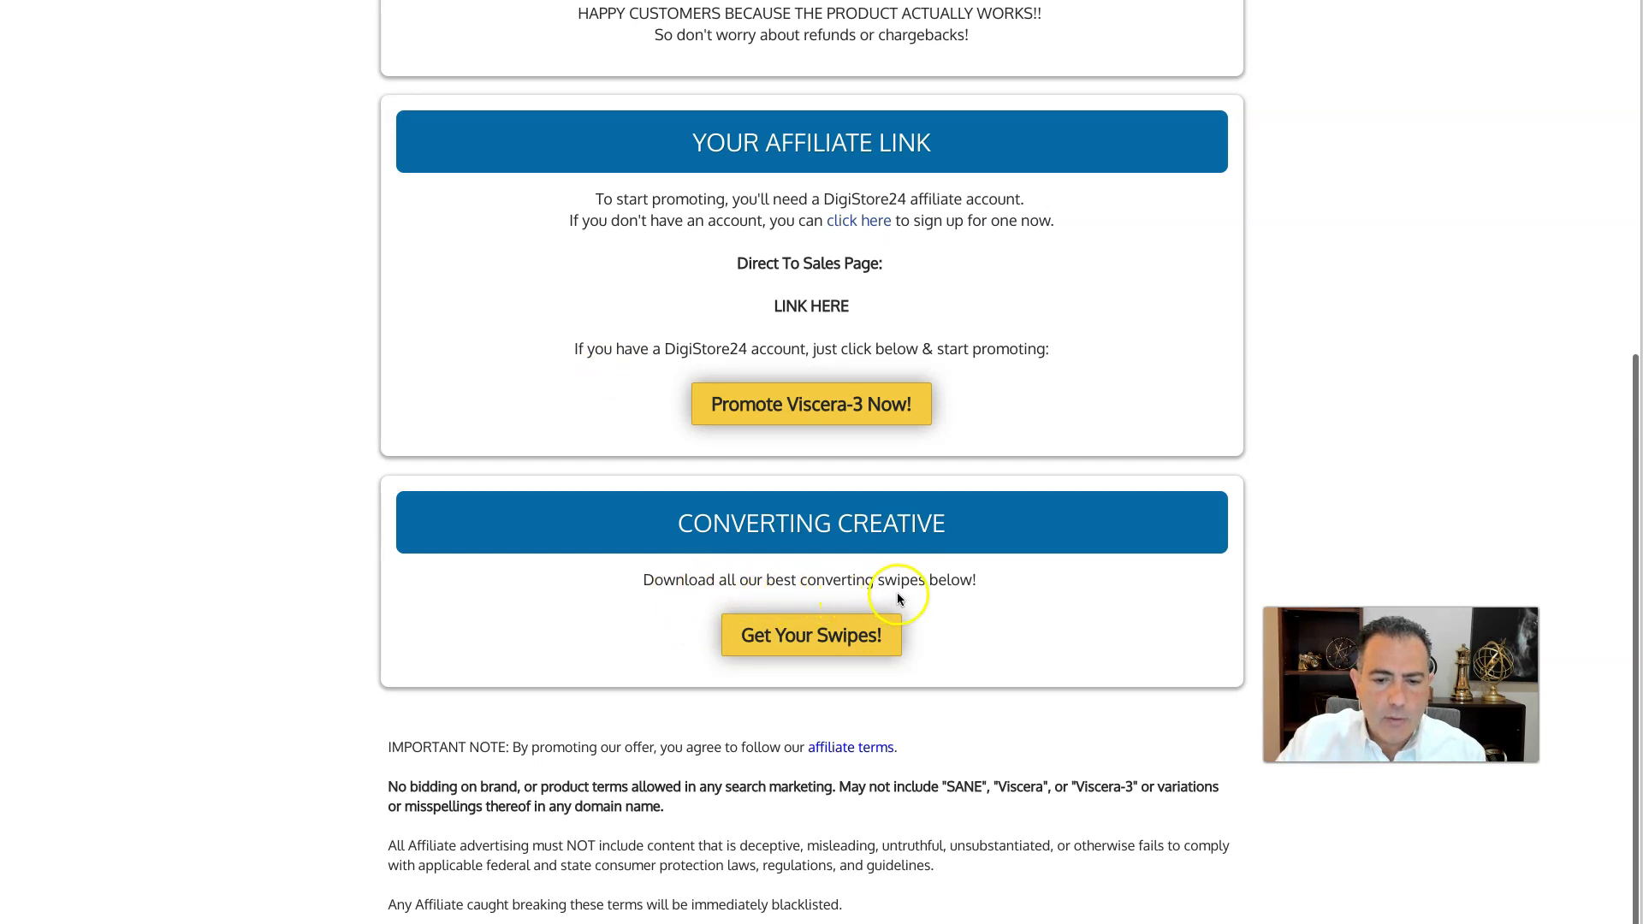
left_click(775, 642)
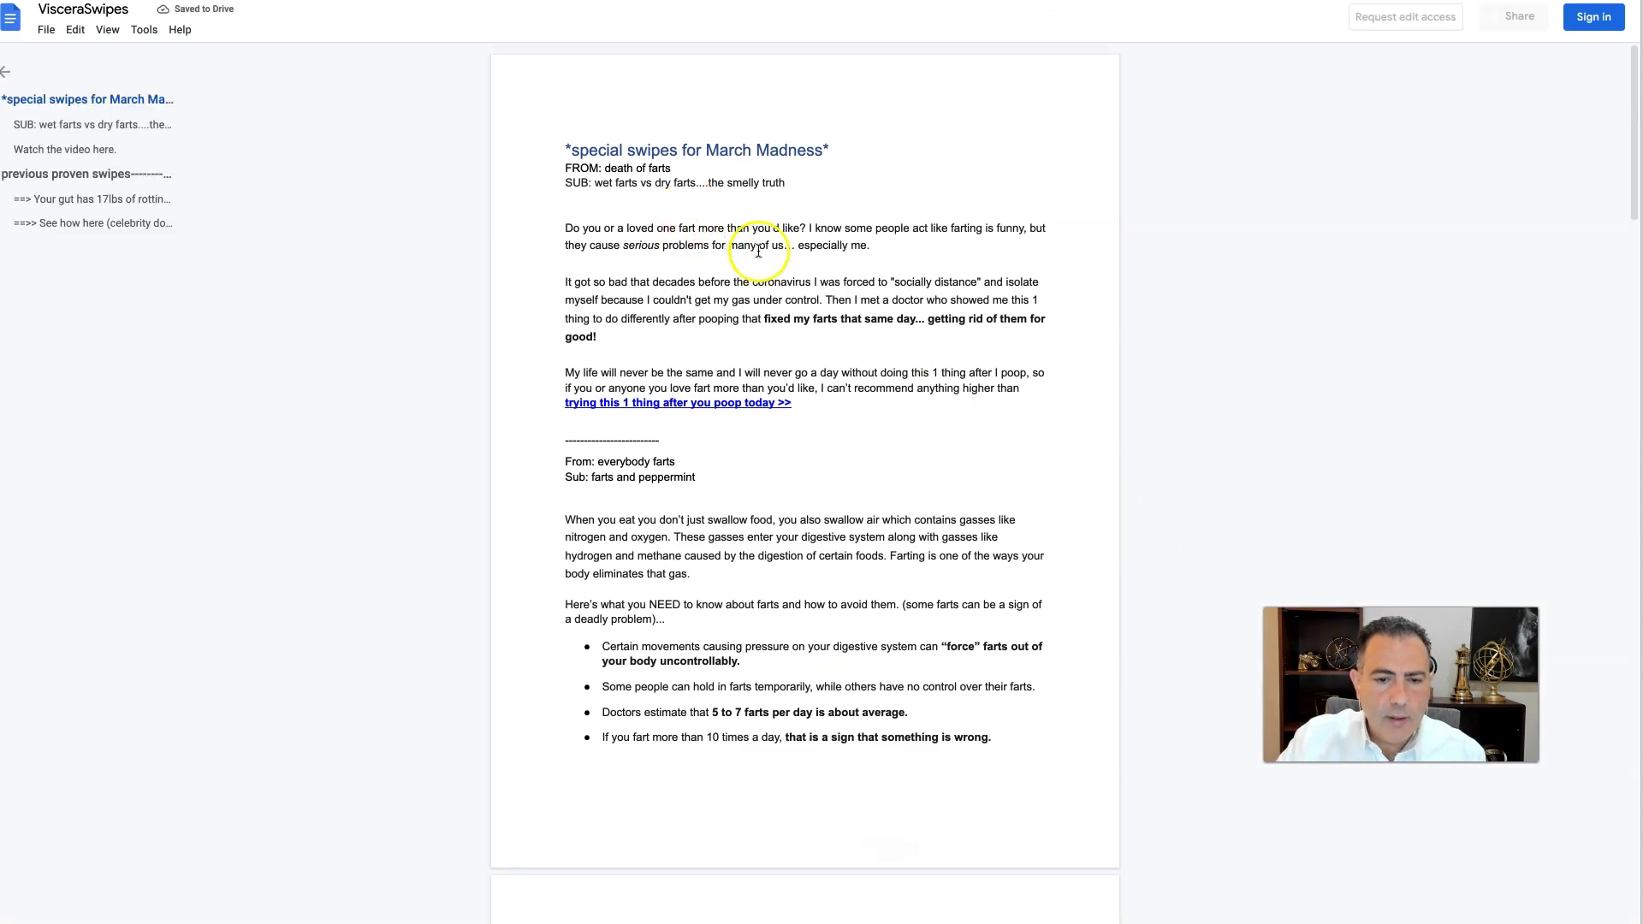
scroll(771, 252, "down", 1)
scroll(771, 251, "down", 5)
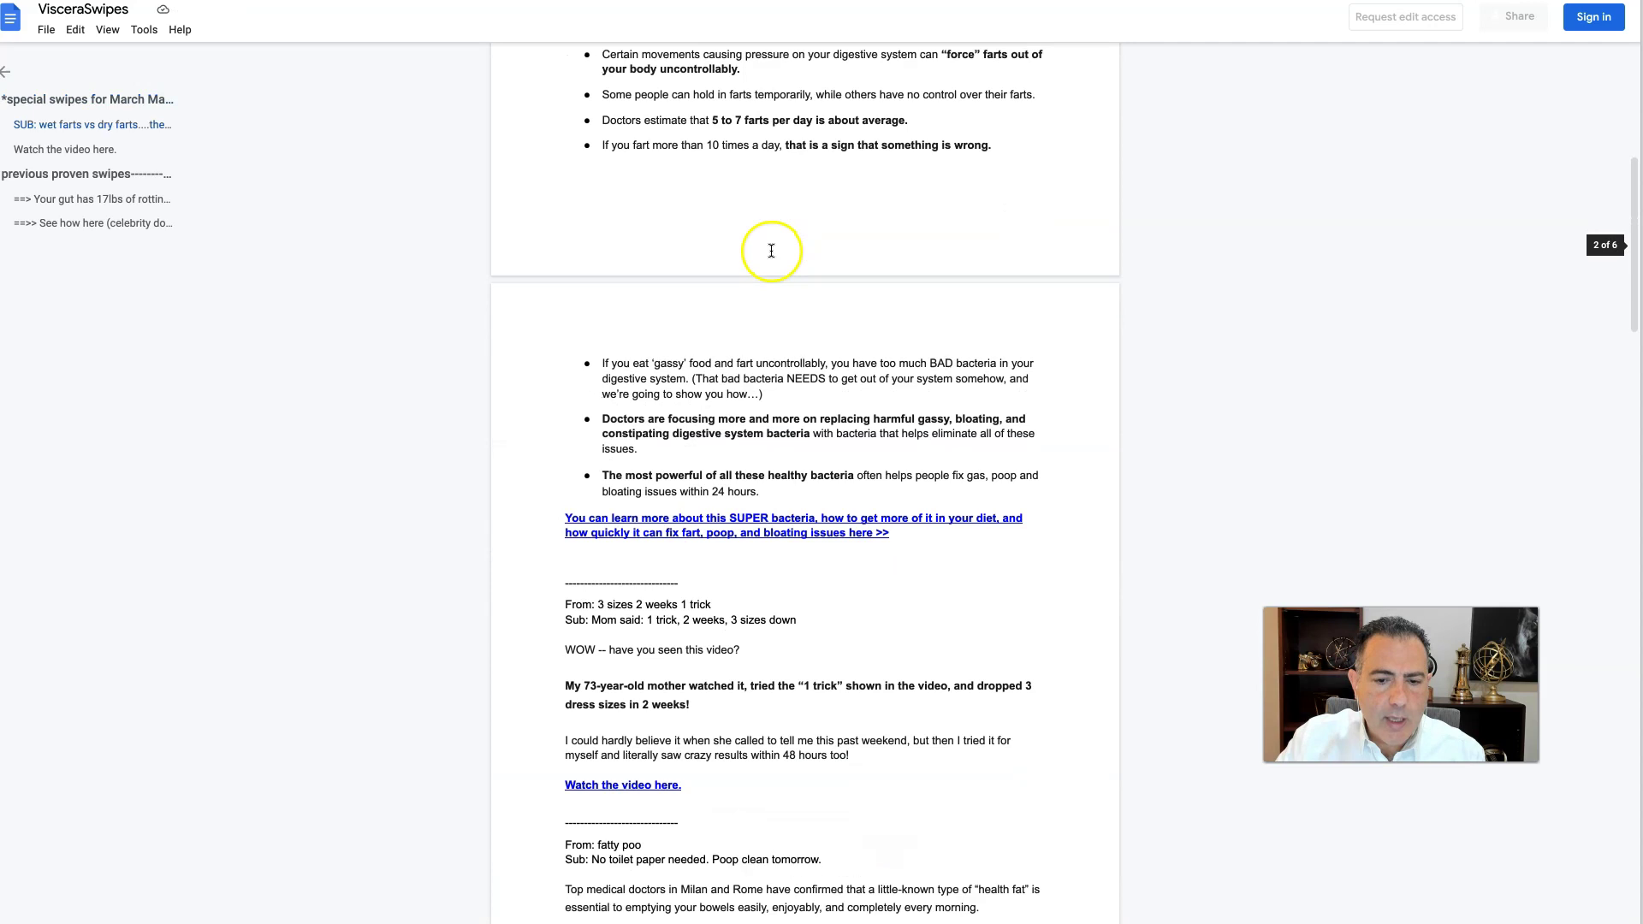
scroll(772, 251, "up", 5)
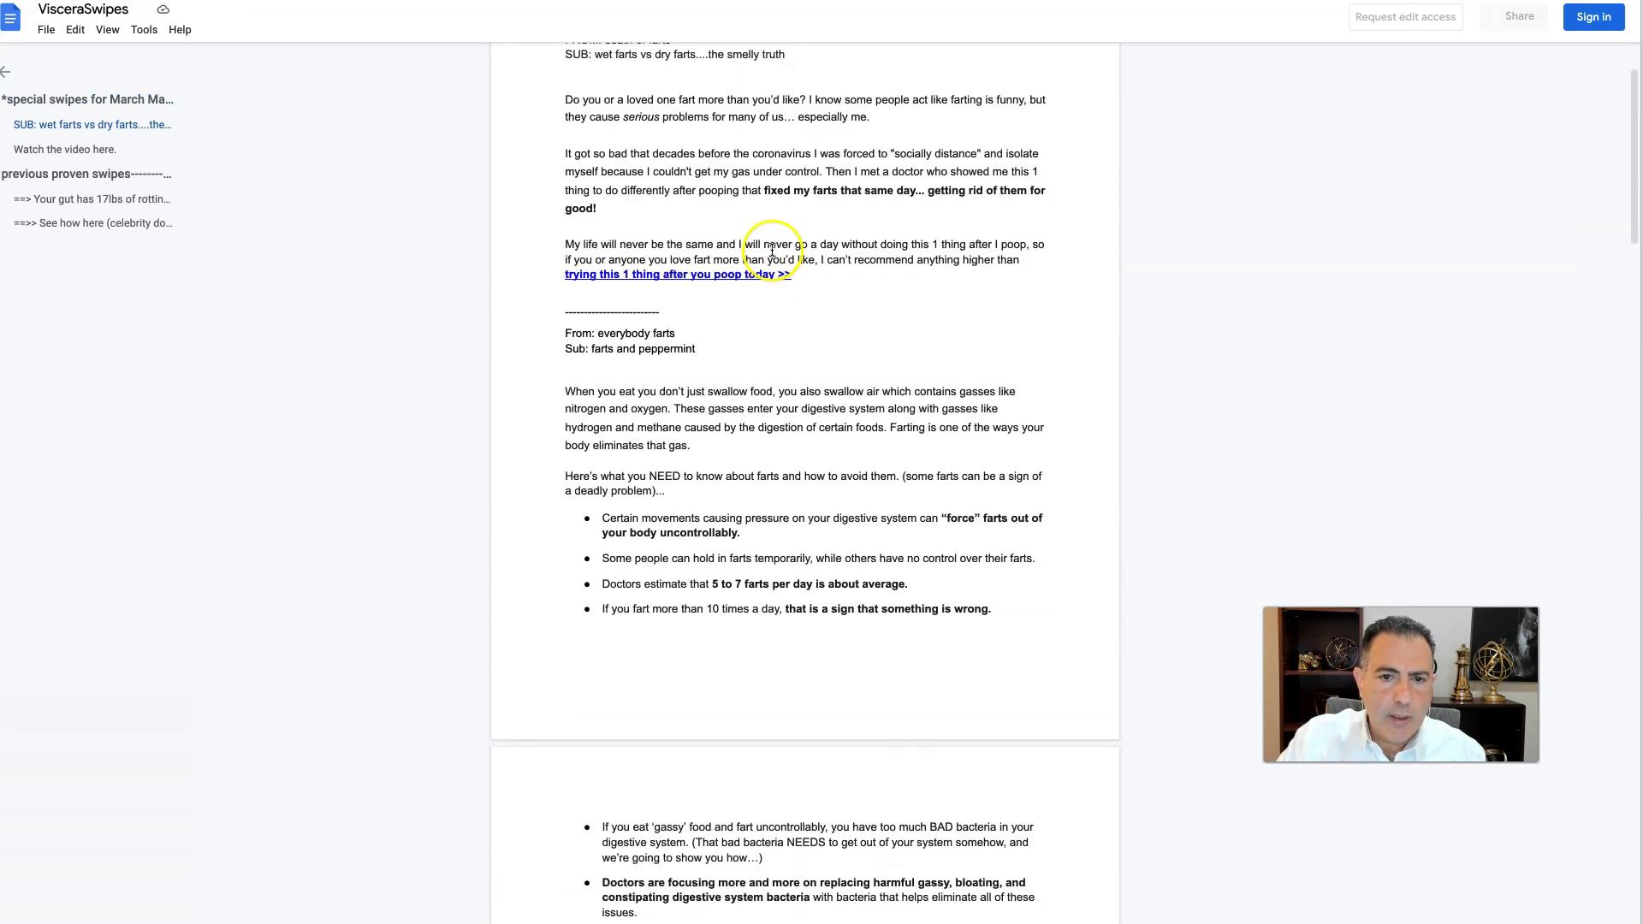
scroll(772, 250, "up", 1)
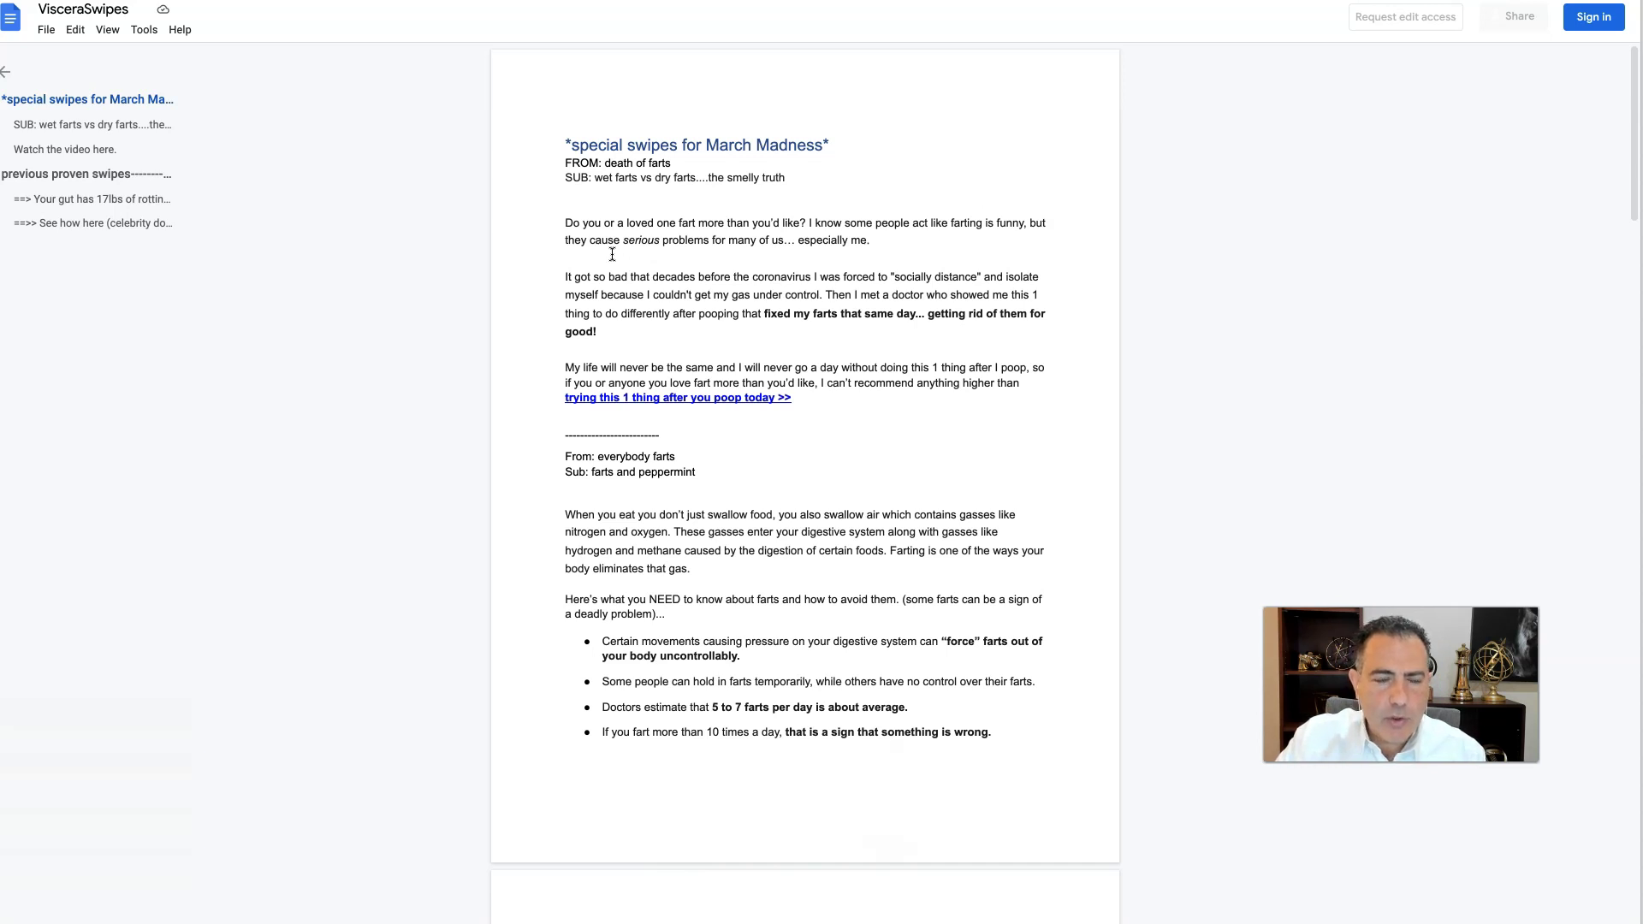
Step: Copy the first two body paragraphs of the "death of farts" swipe
left_click(561, 219)
left_click_drag(561, 219, 1013, 330)
right_click(828, 294)
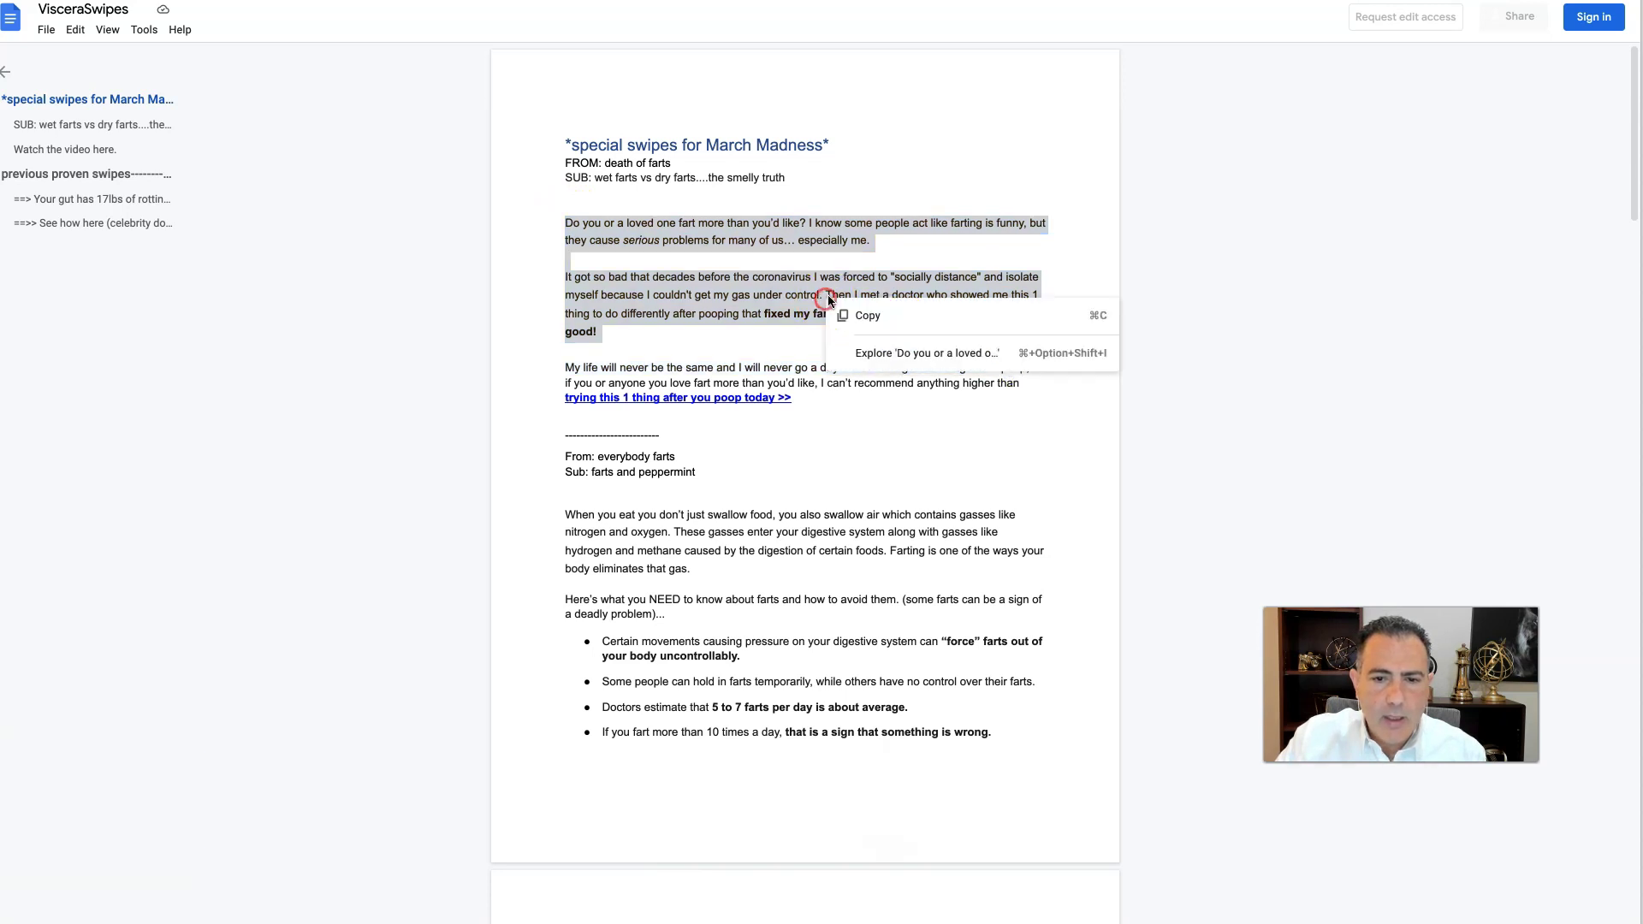
left_click(878, 327)
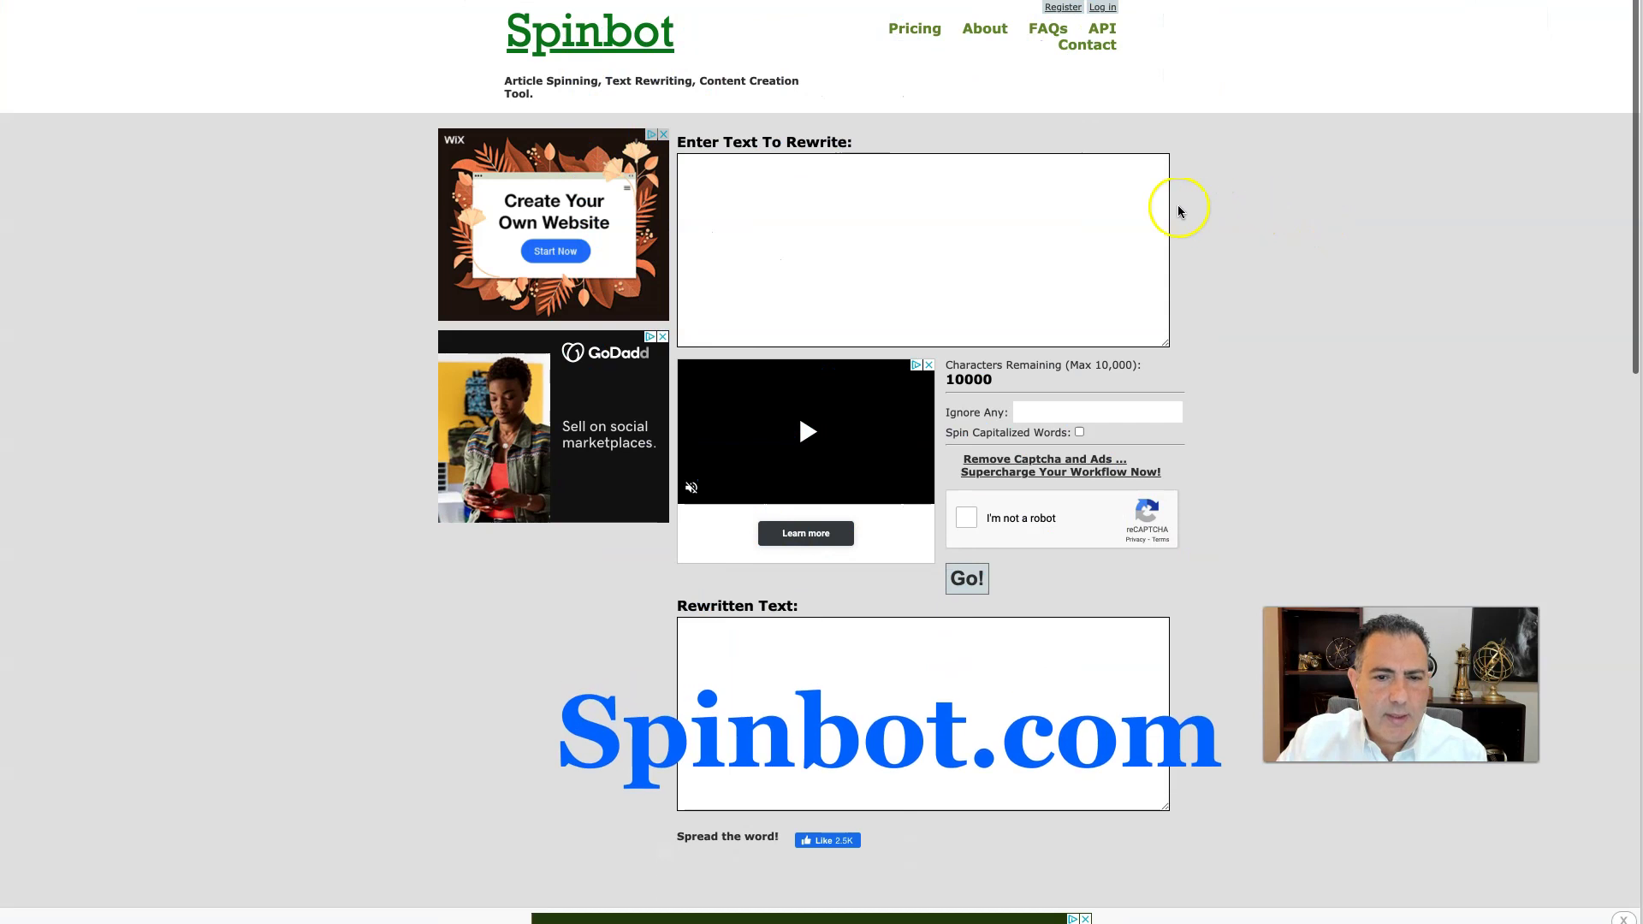
Step: Switch to Spinbot and paste the copied paragraphs as the text to rewrite
left_click(879, 203)
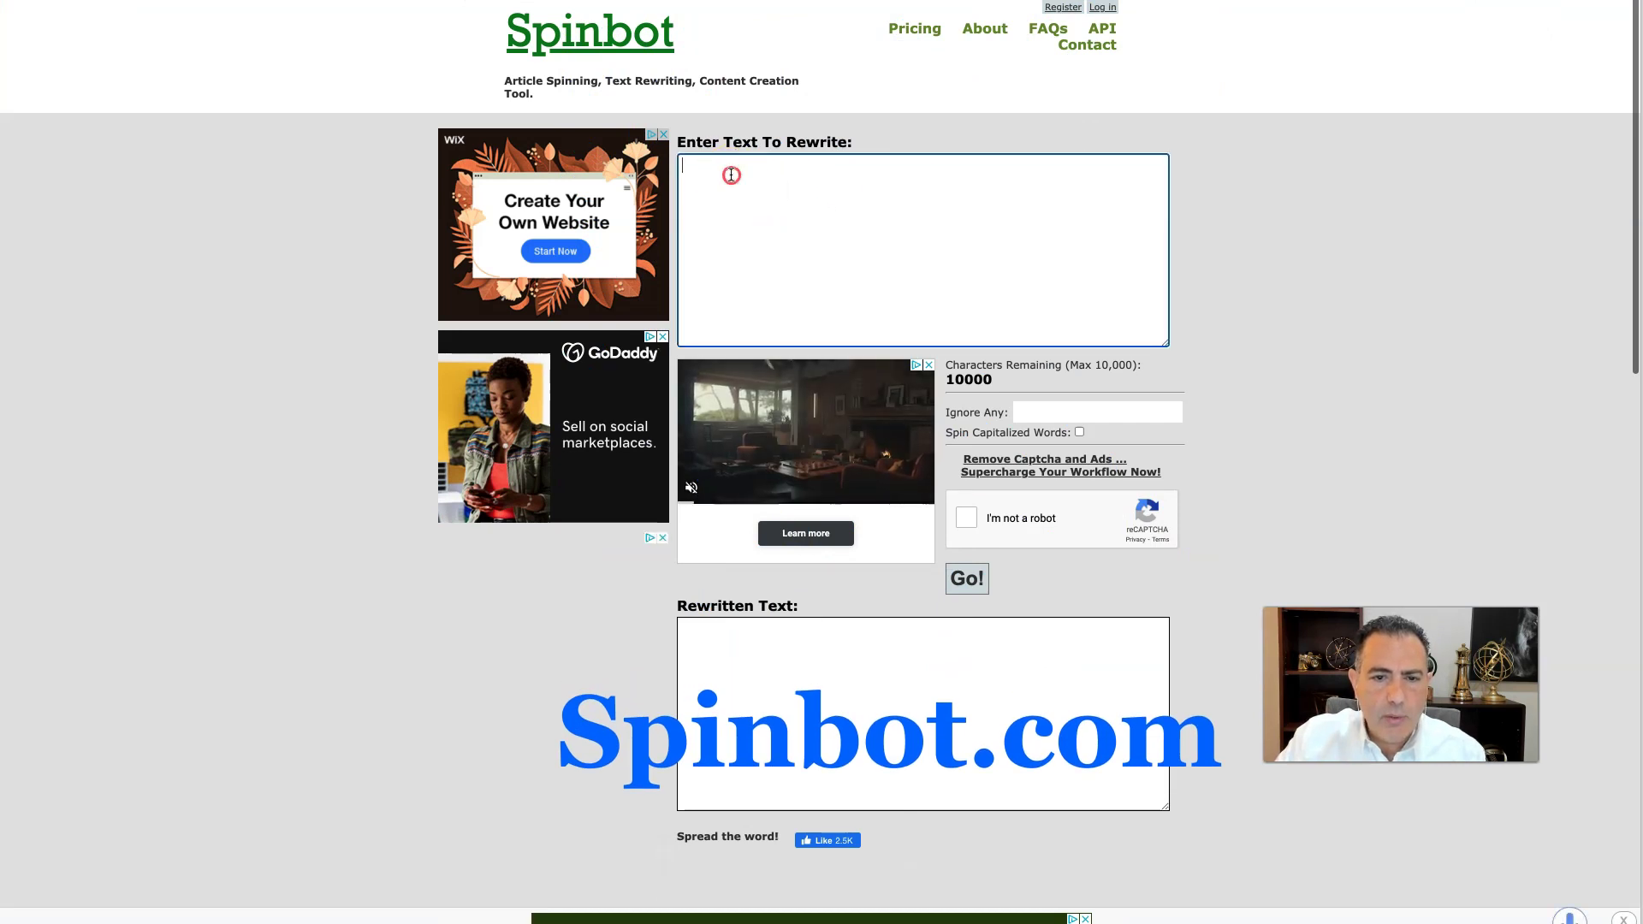
right_click(730, 172)
left_click(777, 297)
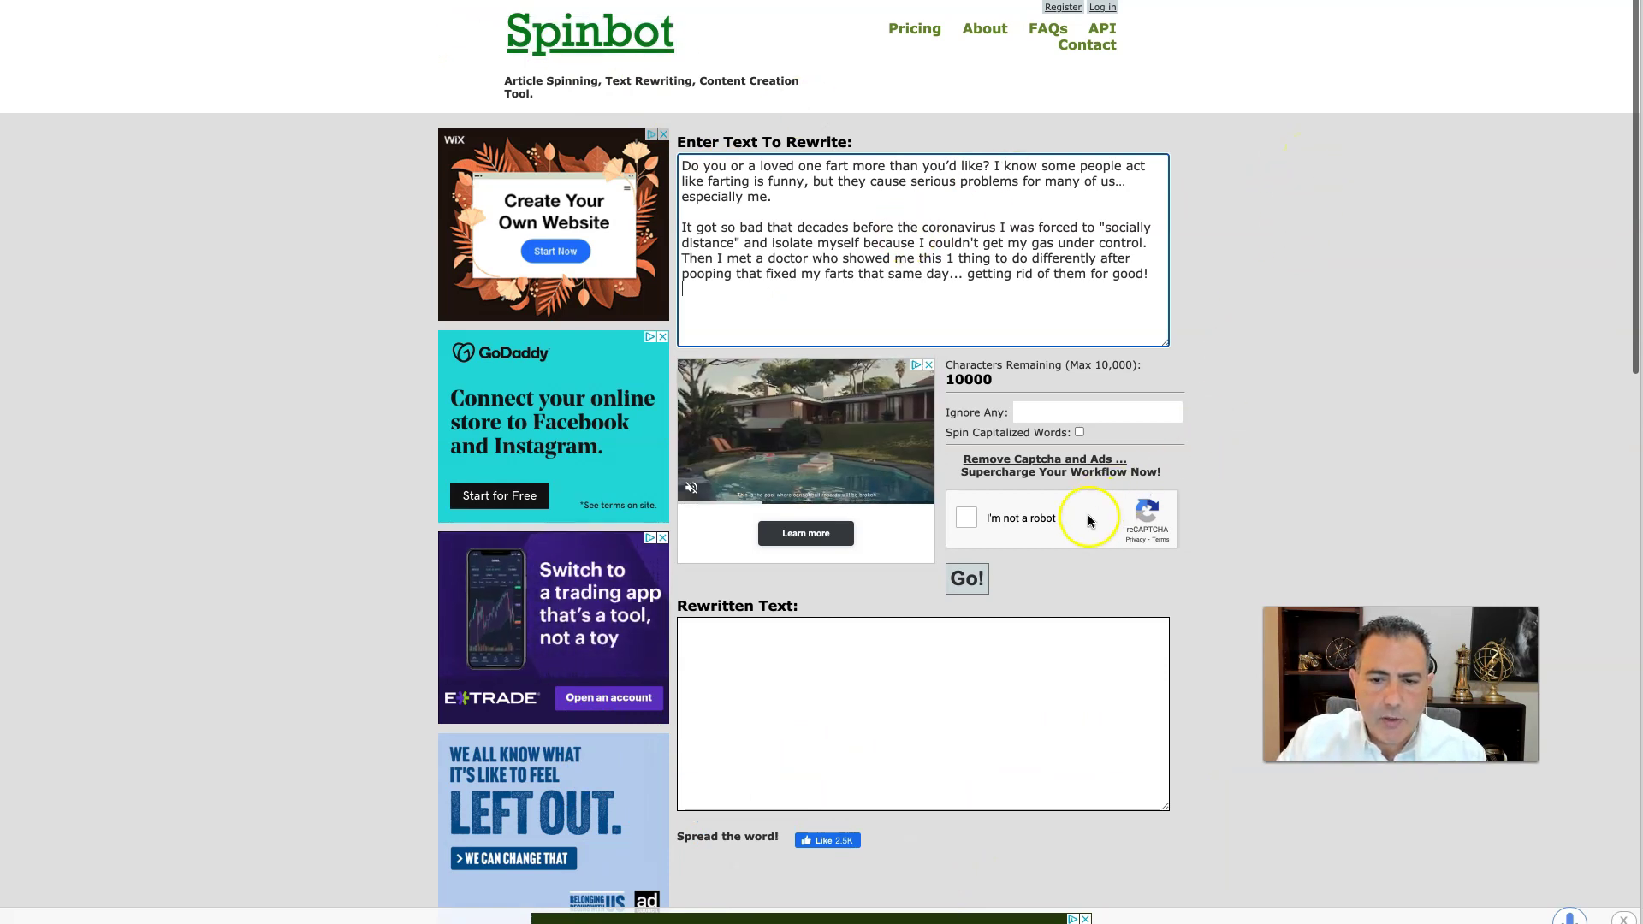
Step: Complete the "I'm not a robot" check, leave the ignored words empty and run the rewrite of the pasted text
left_click(967, 517)
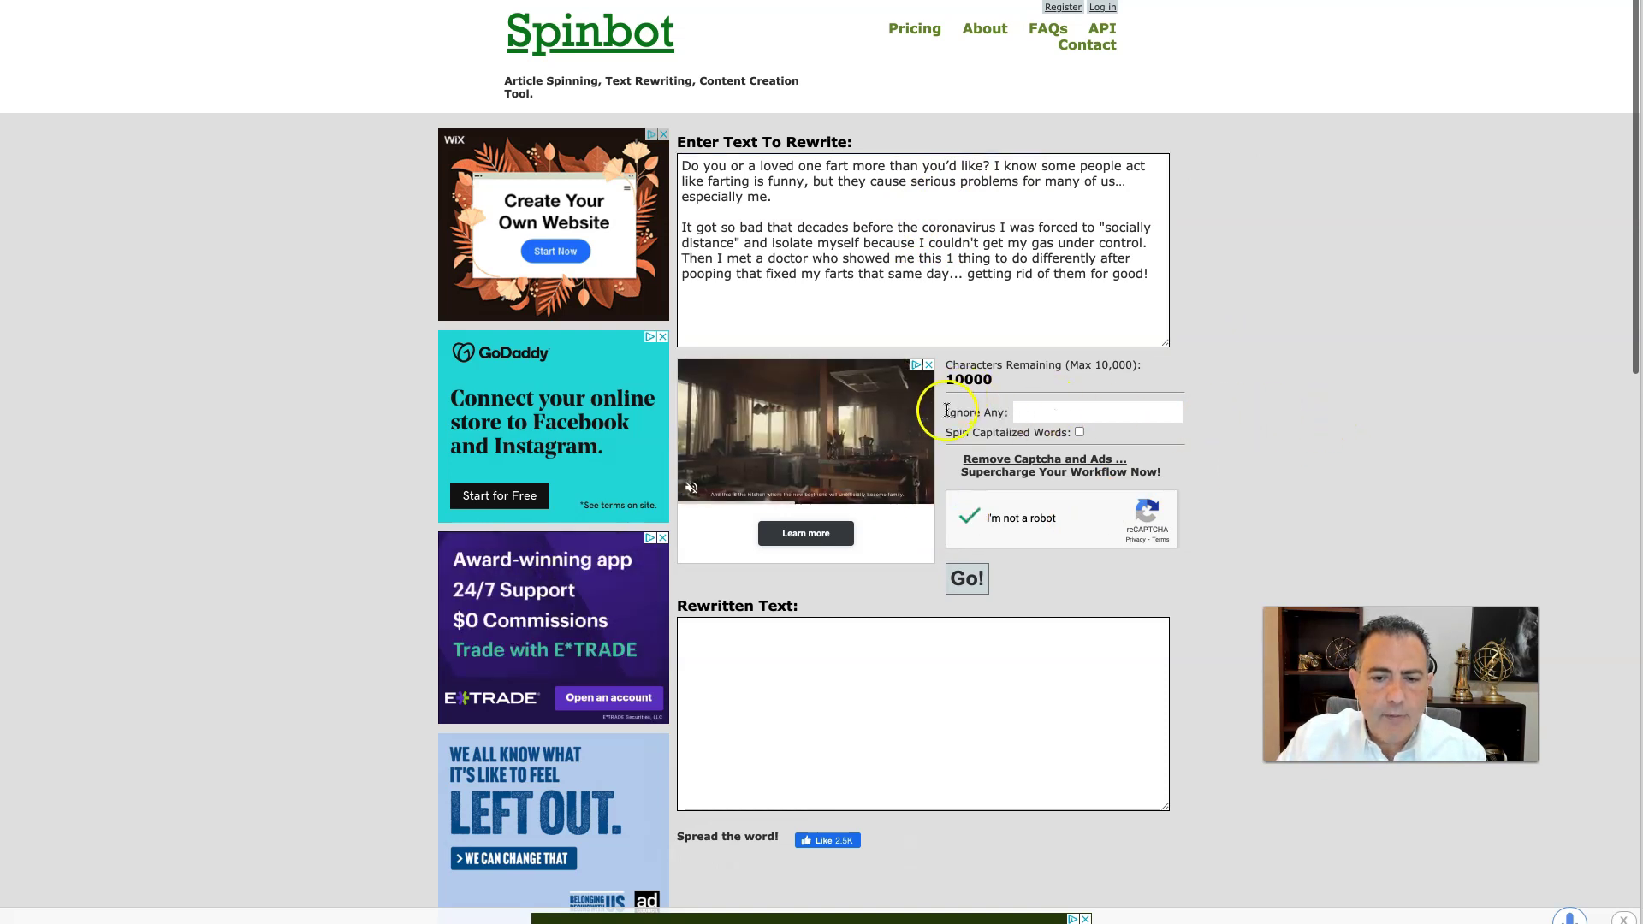
left_click(1048, 413)
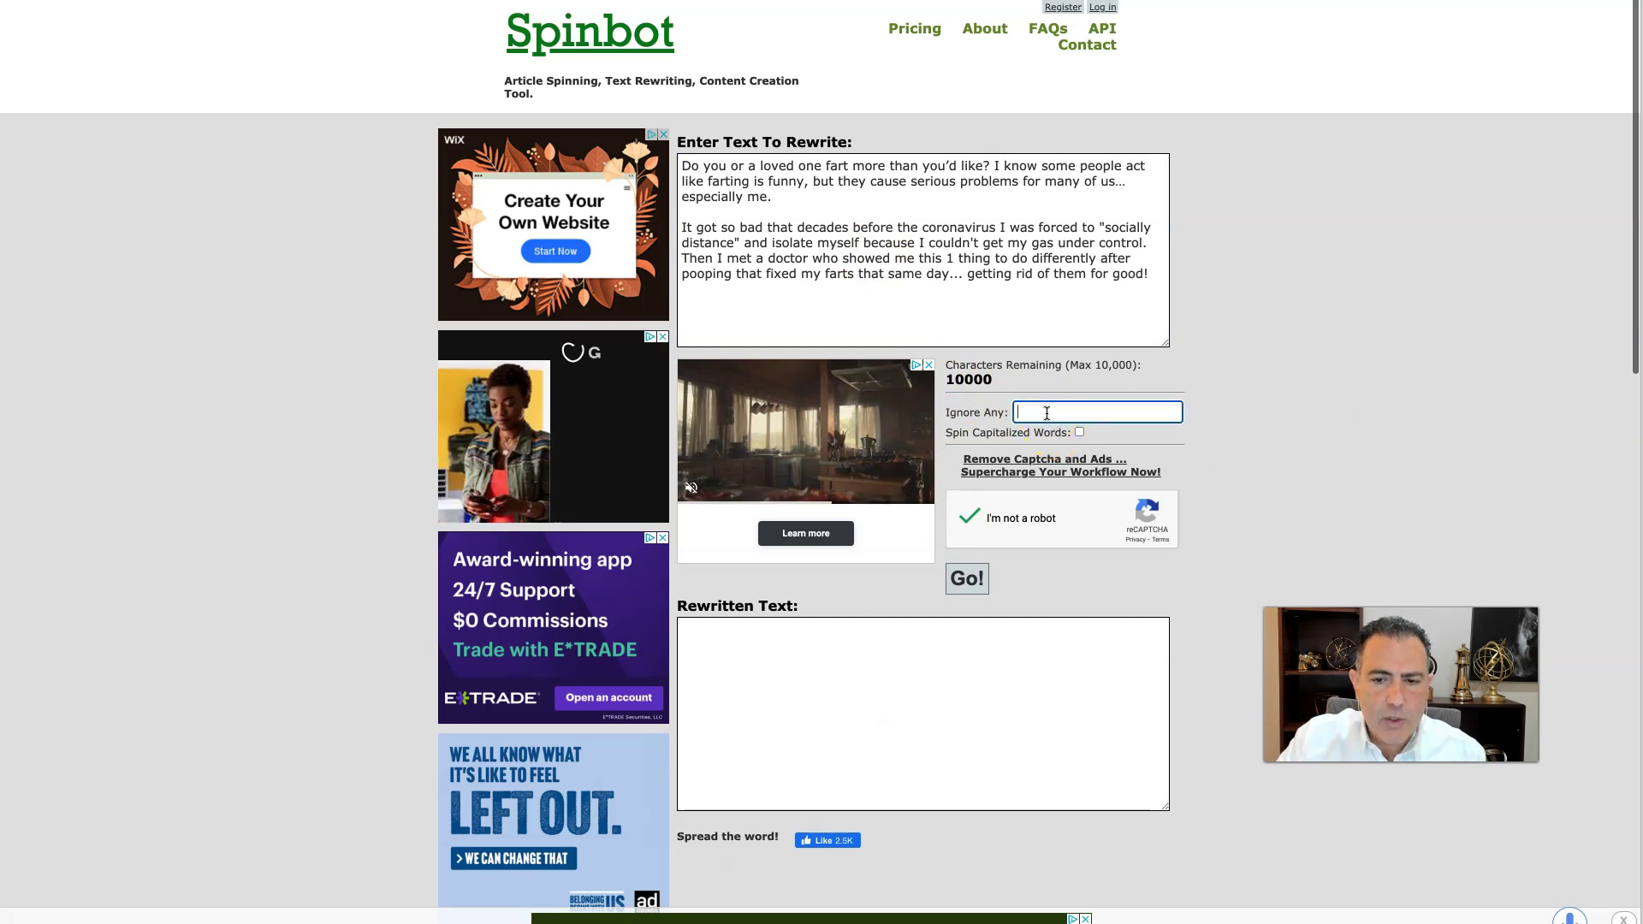
left_click(1087, 414)
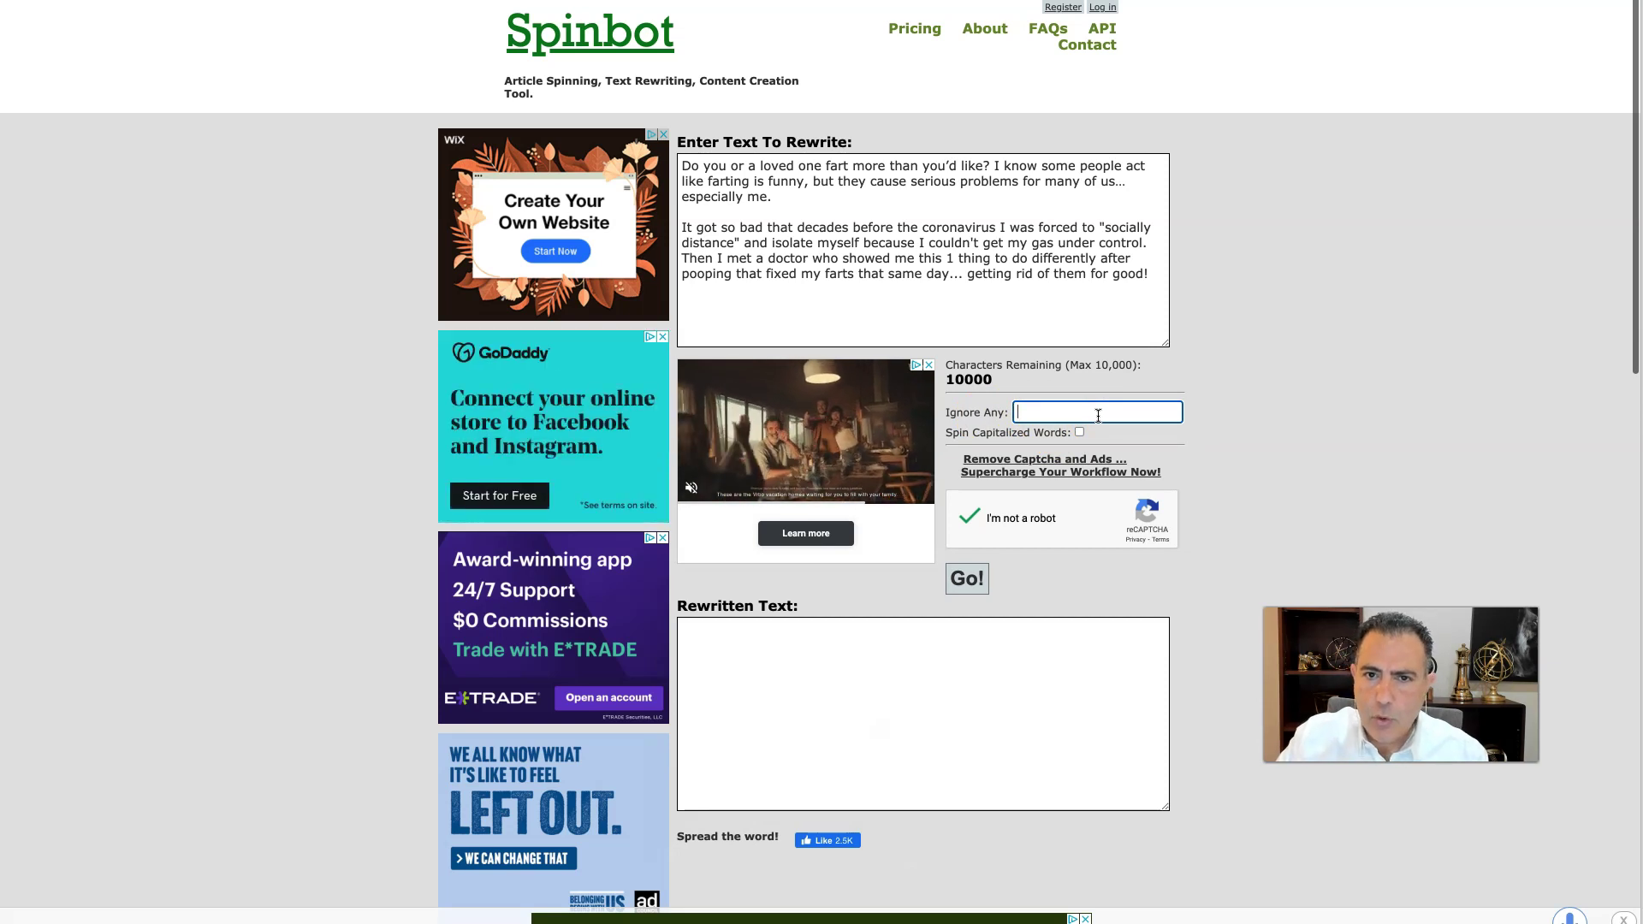
left_click(1006, 547)
left_click(967, 579)
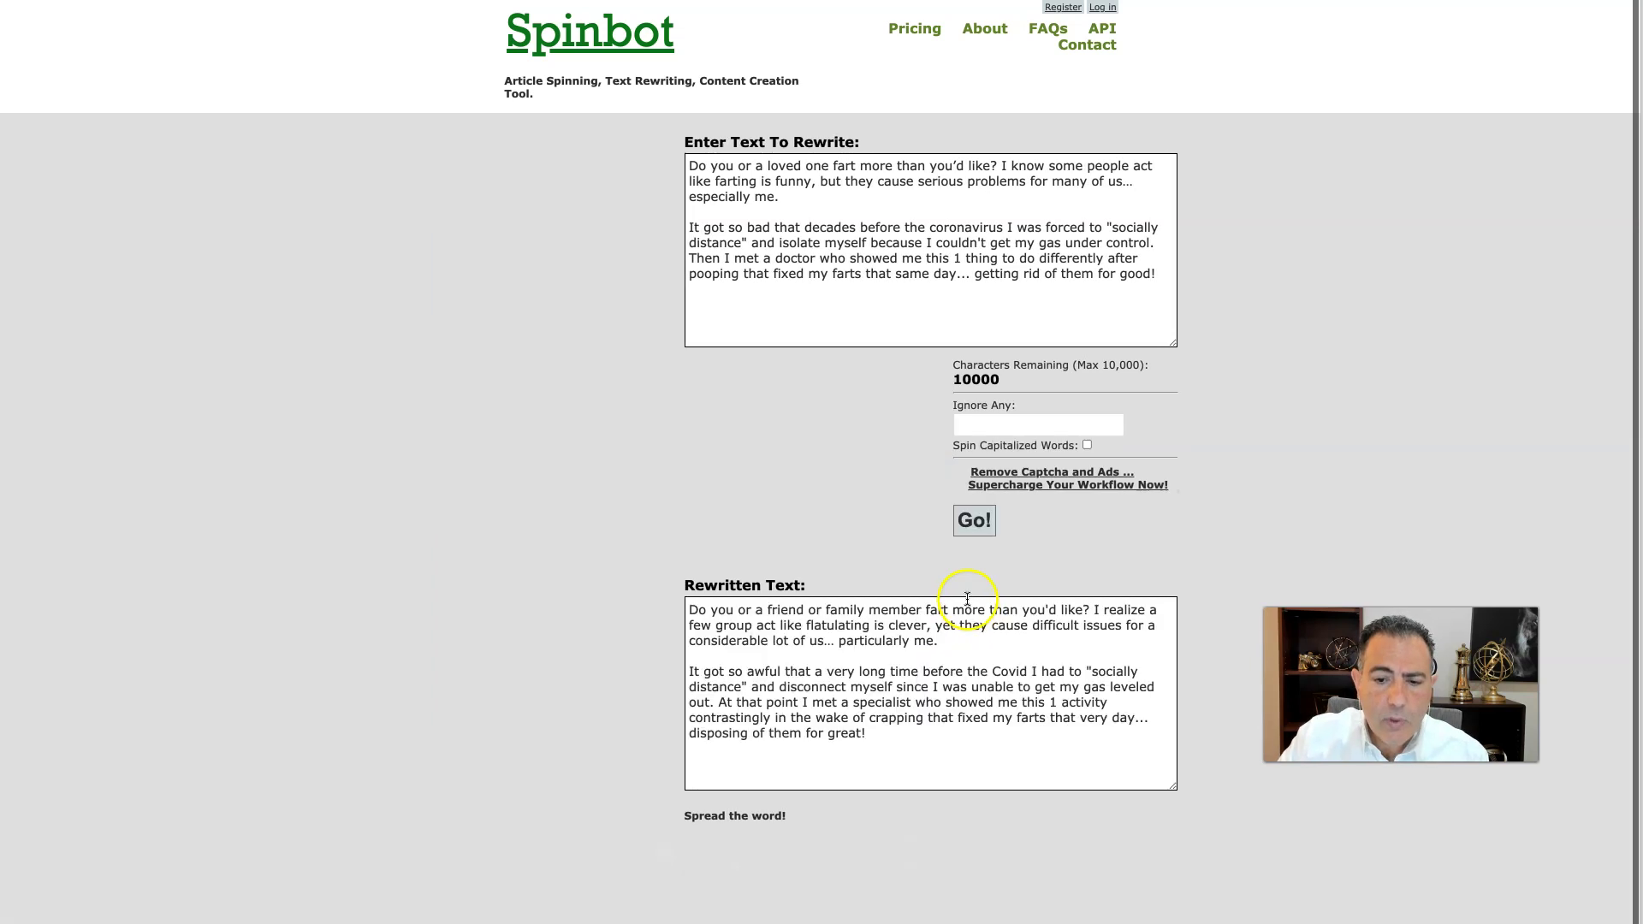
Step: Select the rewritten paragraphs that Spinbot produced
left_click(676, 636)
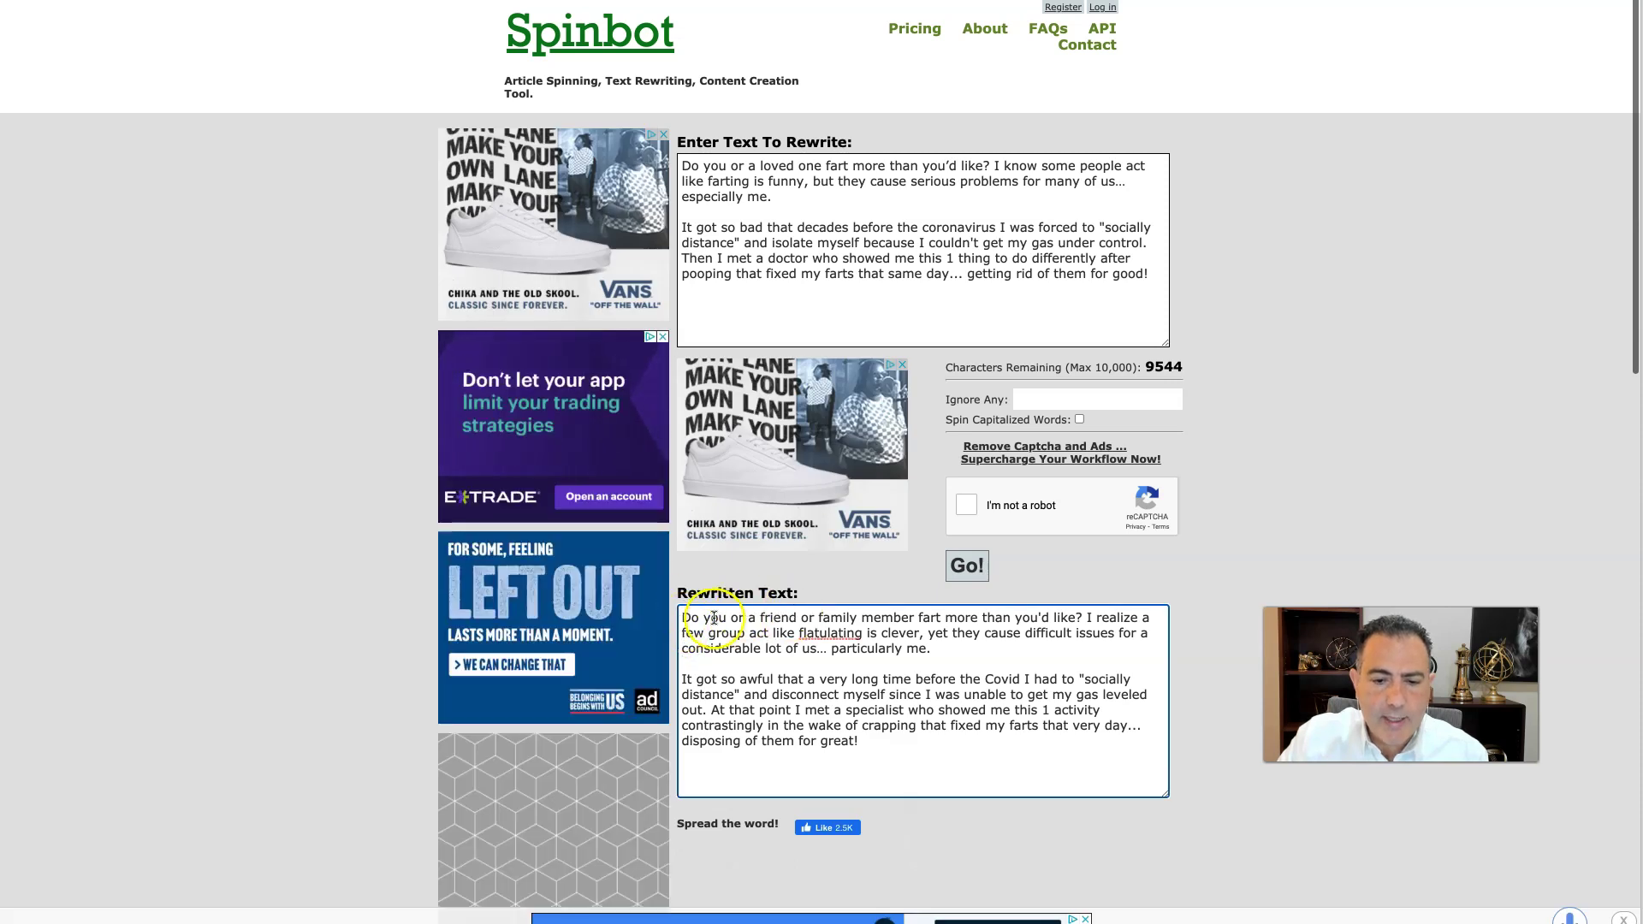
left_click_drag(690, 618, 1138, 786)
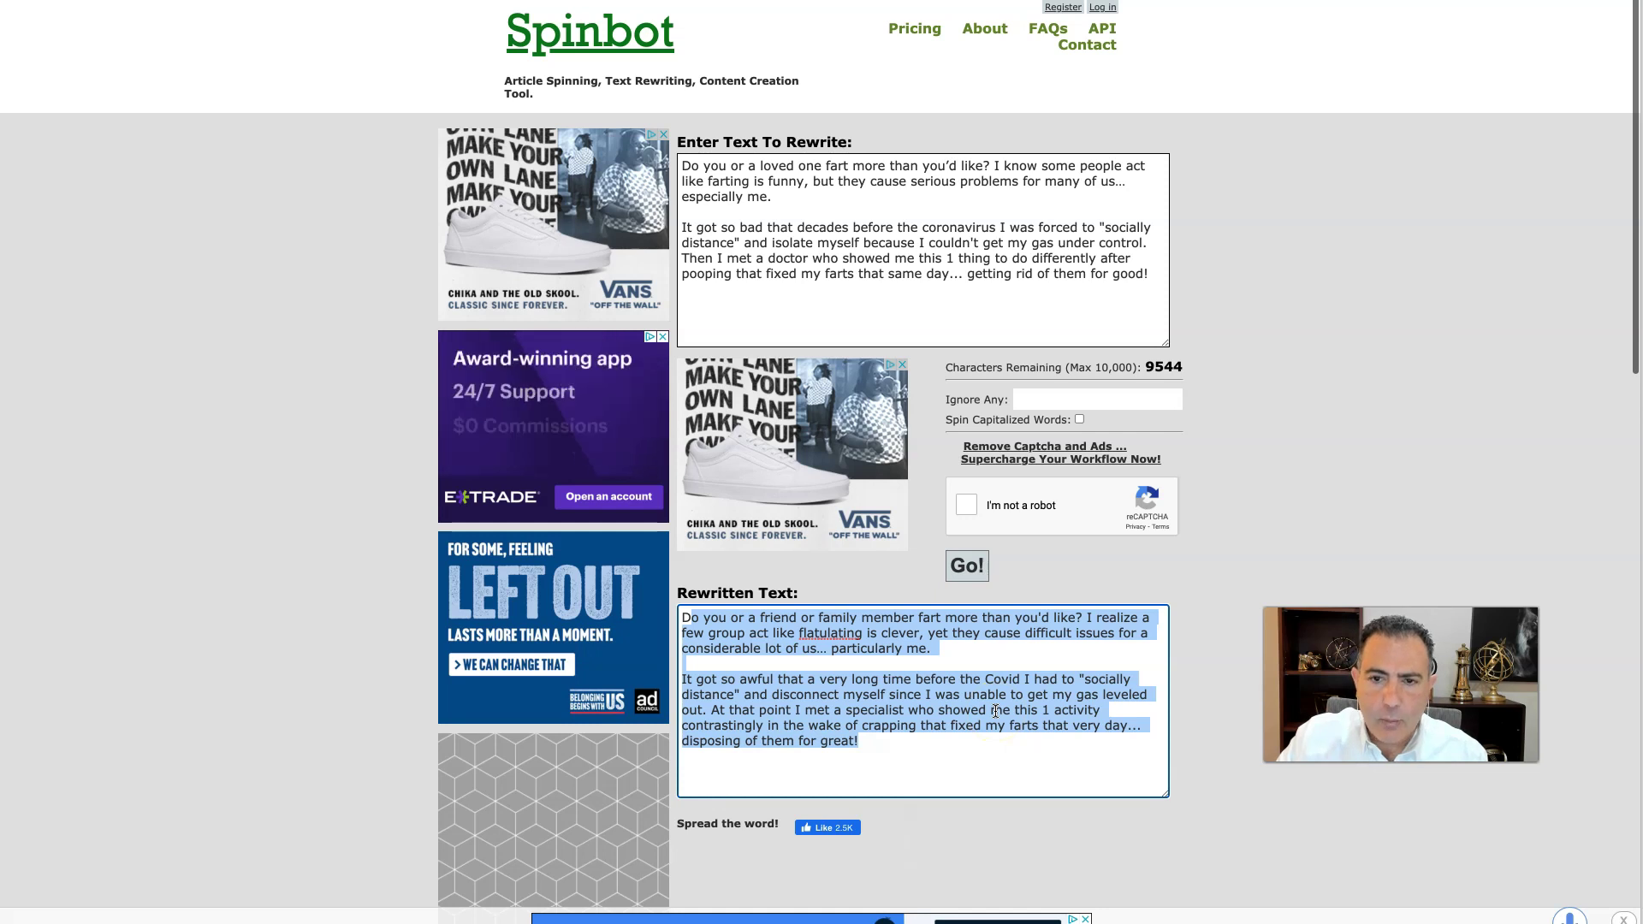
right_click(992, 709)
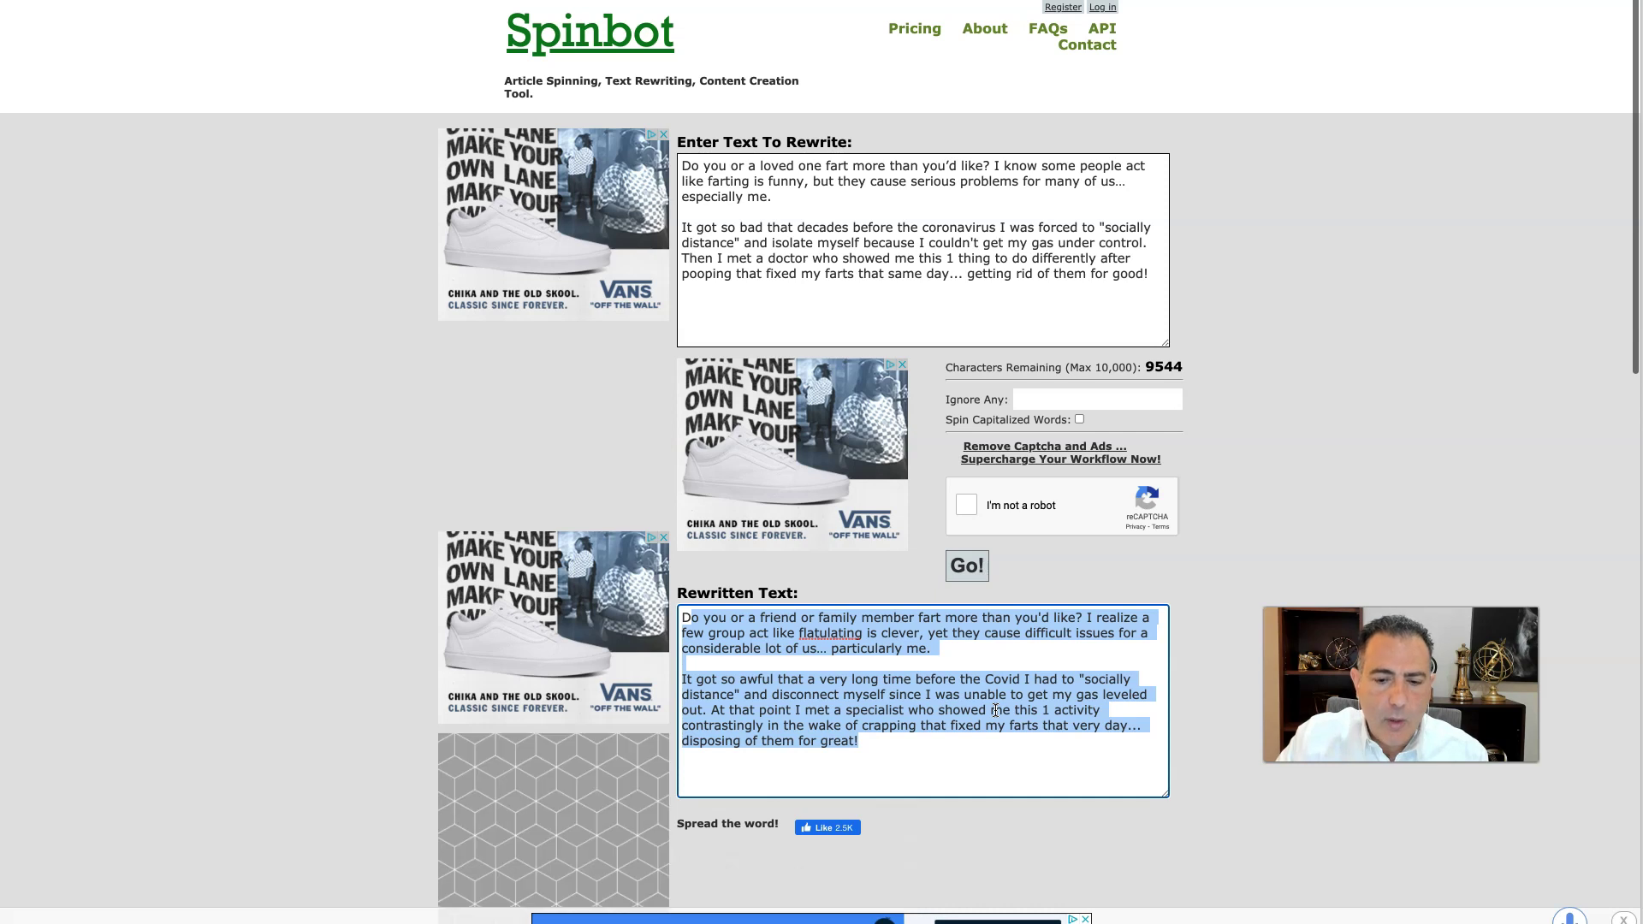
Step: Return to the VisceraSwipes document and examine its email swipes, including the opening paragraphs of the first one
left_click(1424, 620)
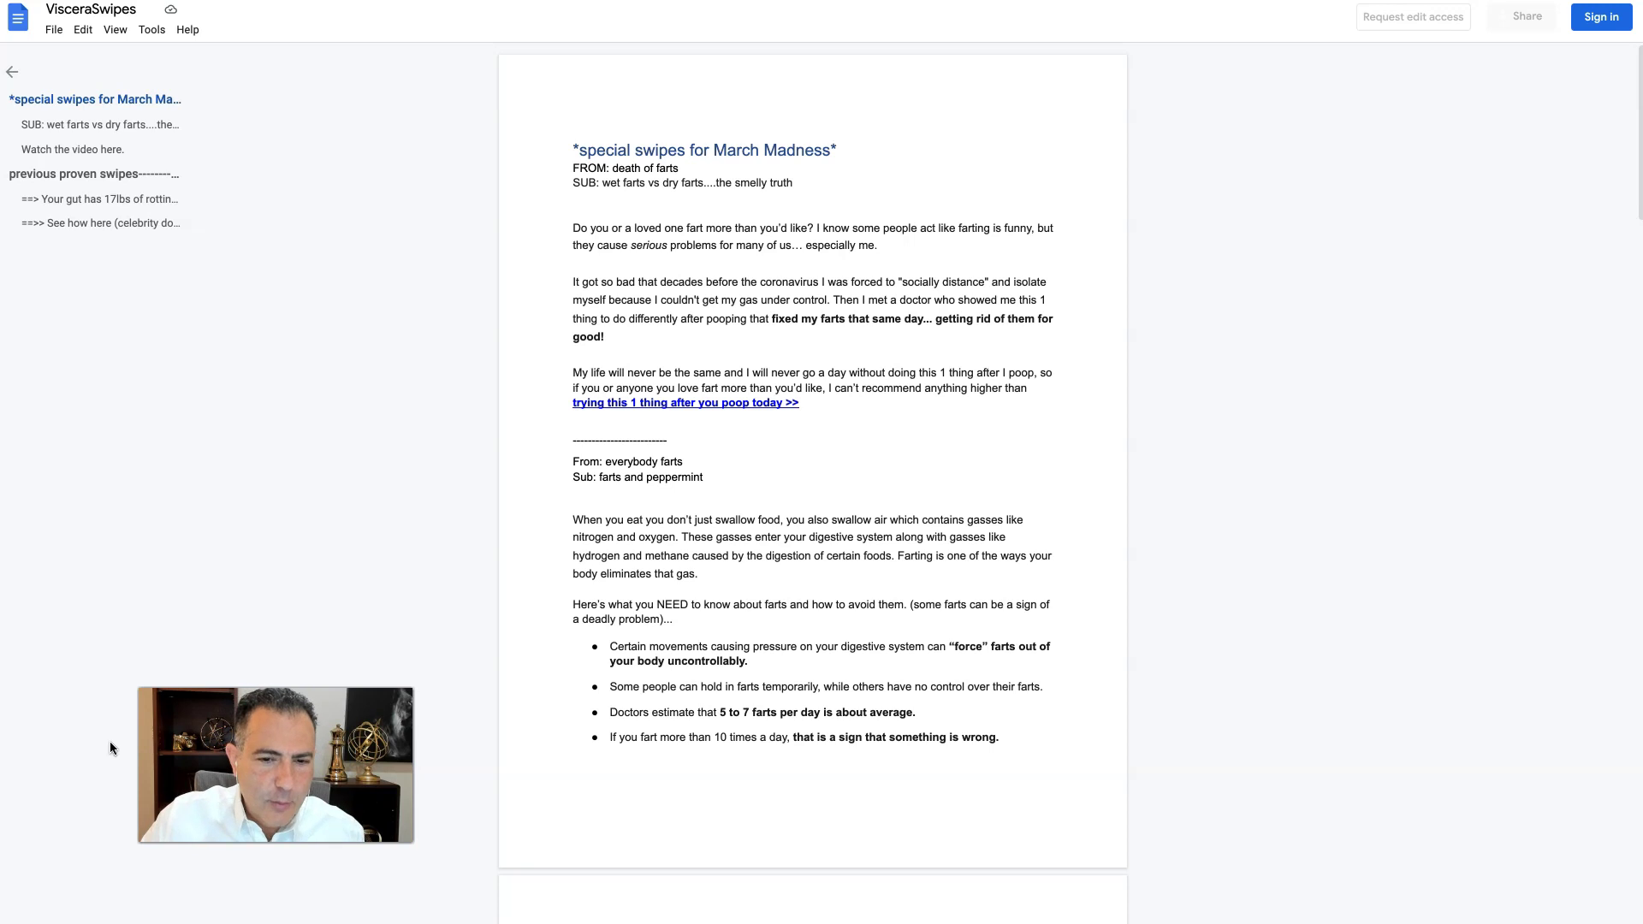
left_click(550, 702)
left_click(771, 616)
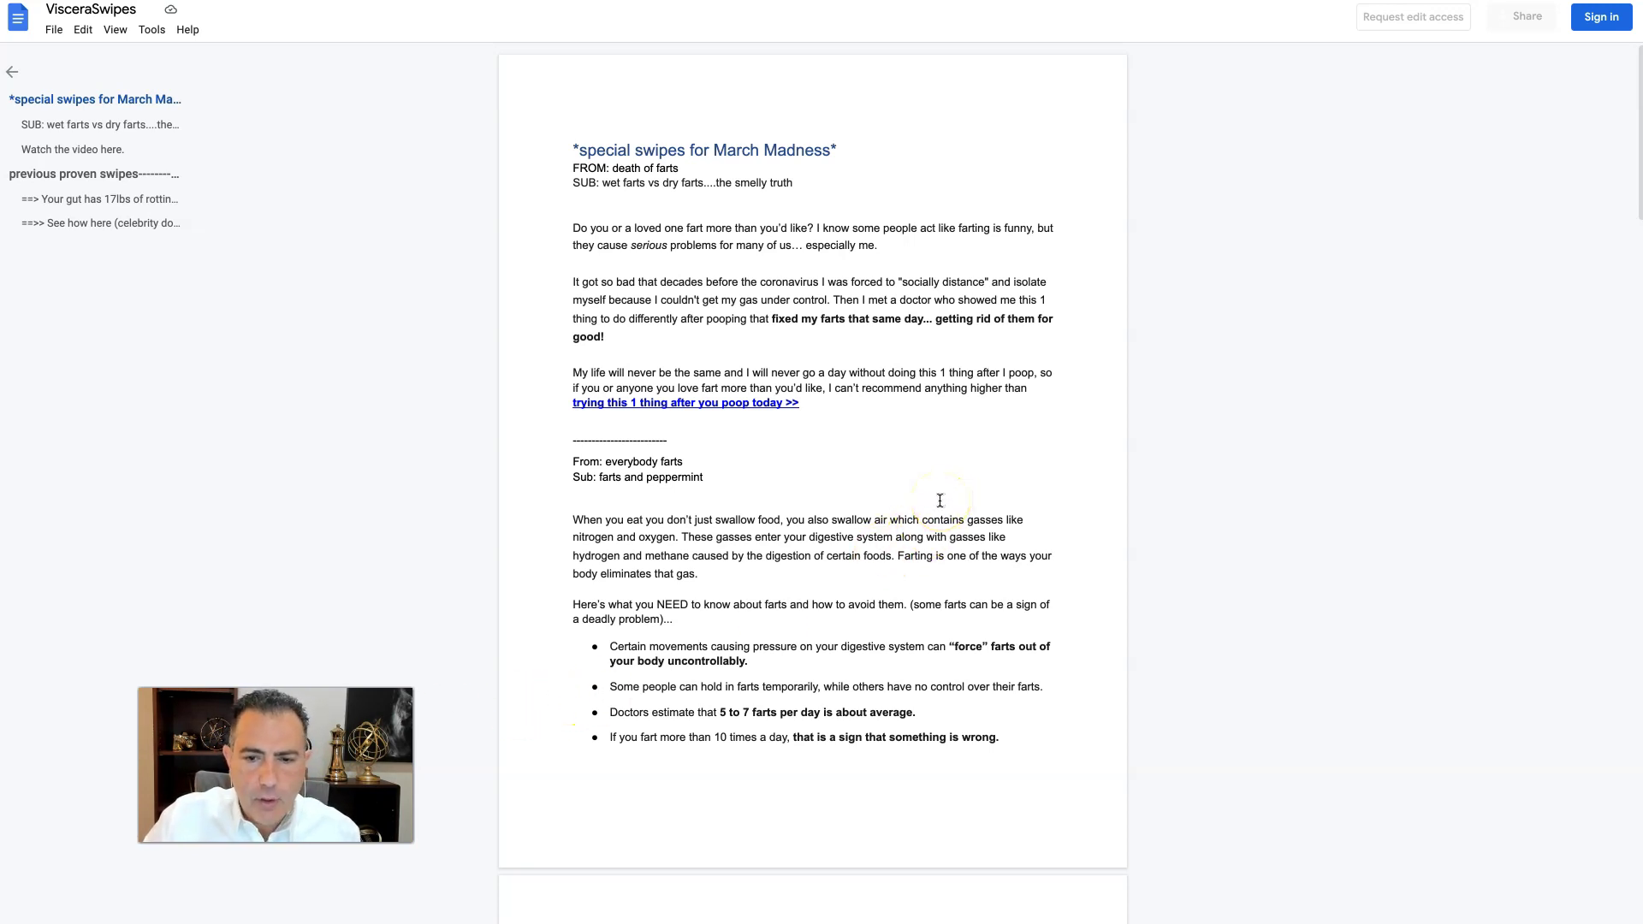
scroll(940, 500, "down", 5)
scroll(940, 501, "down", 2)
scroll(940, 501, "up", 8)
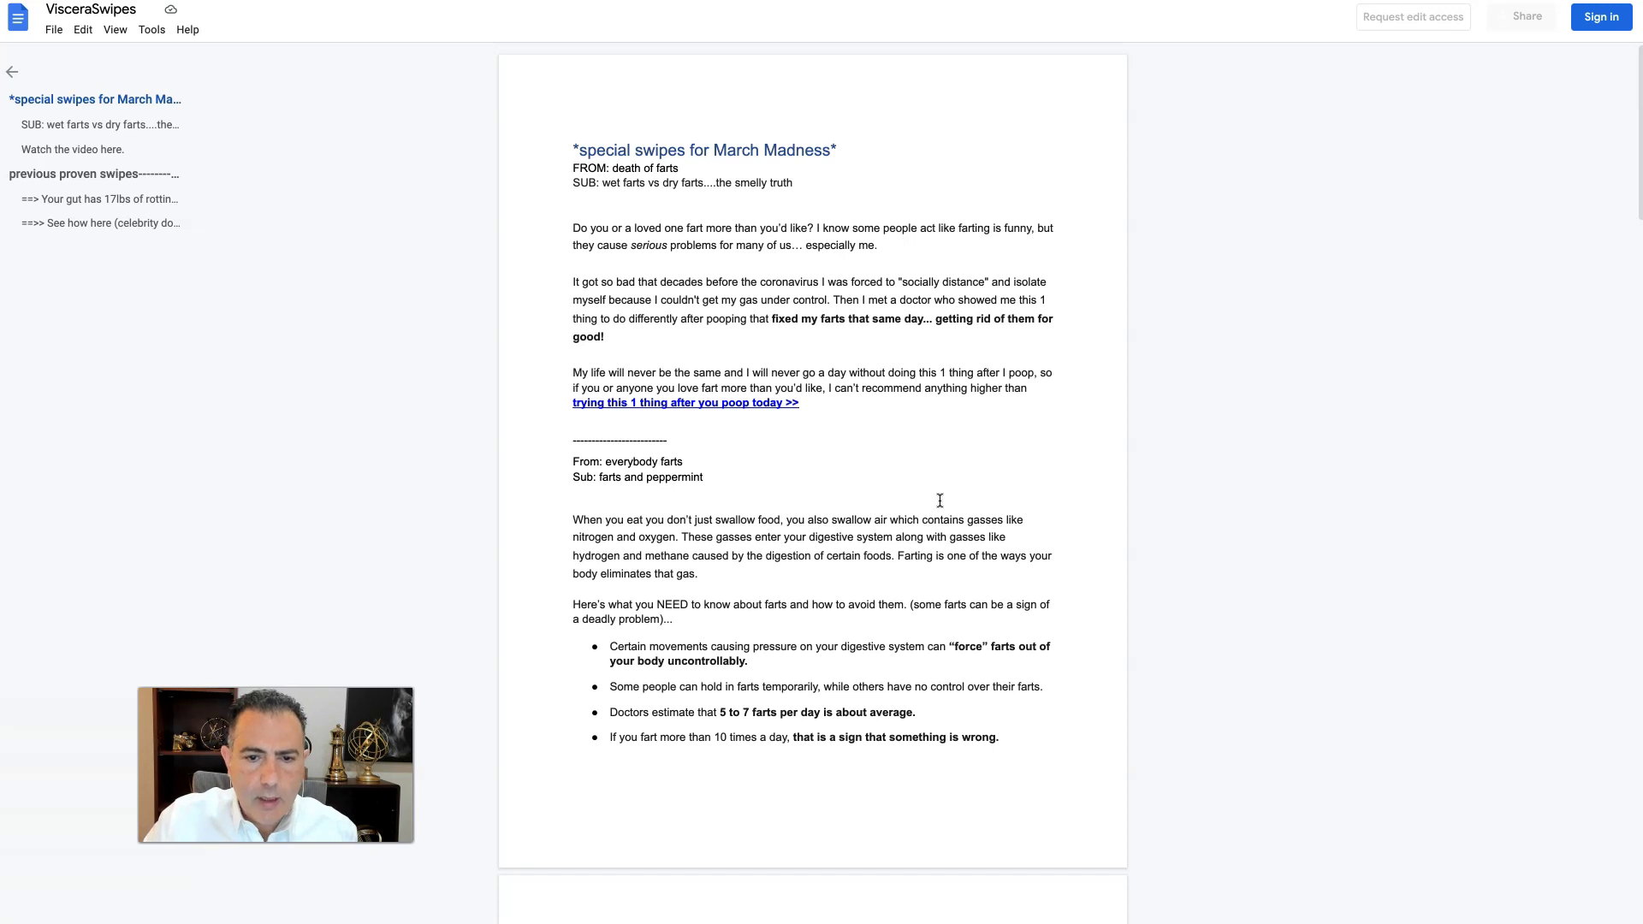
left_click(567, 225)
left_click_drag(567, 225, 1236, 536)
left_click(1192, 404)
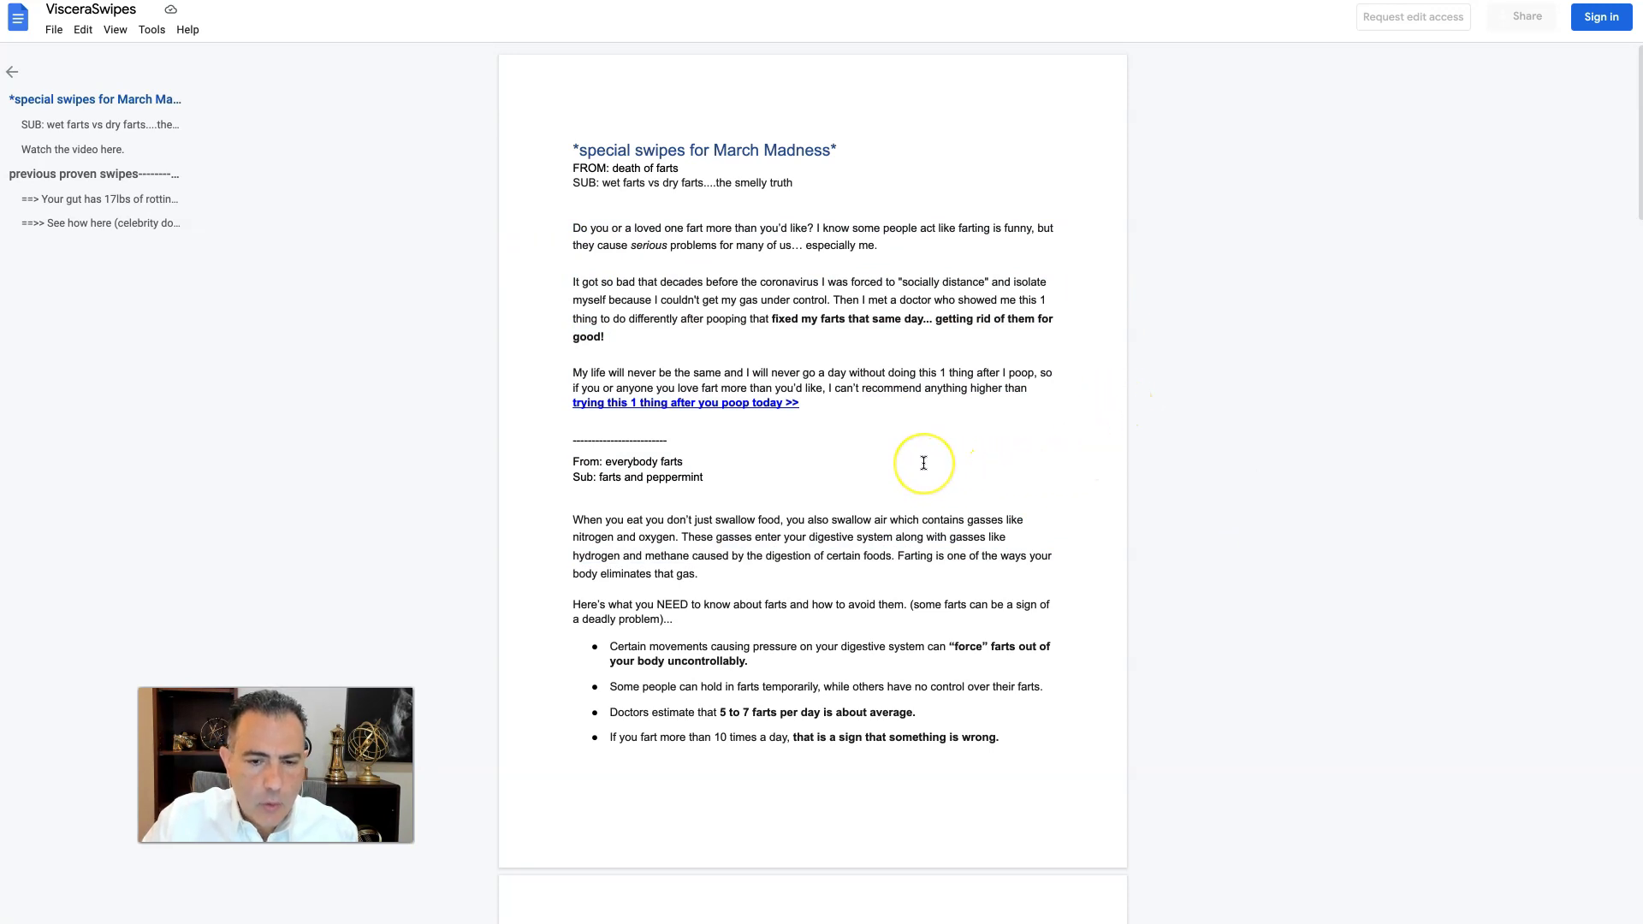
scroll(923, 463, "down", 2)
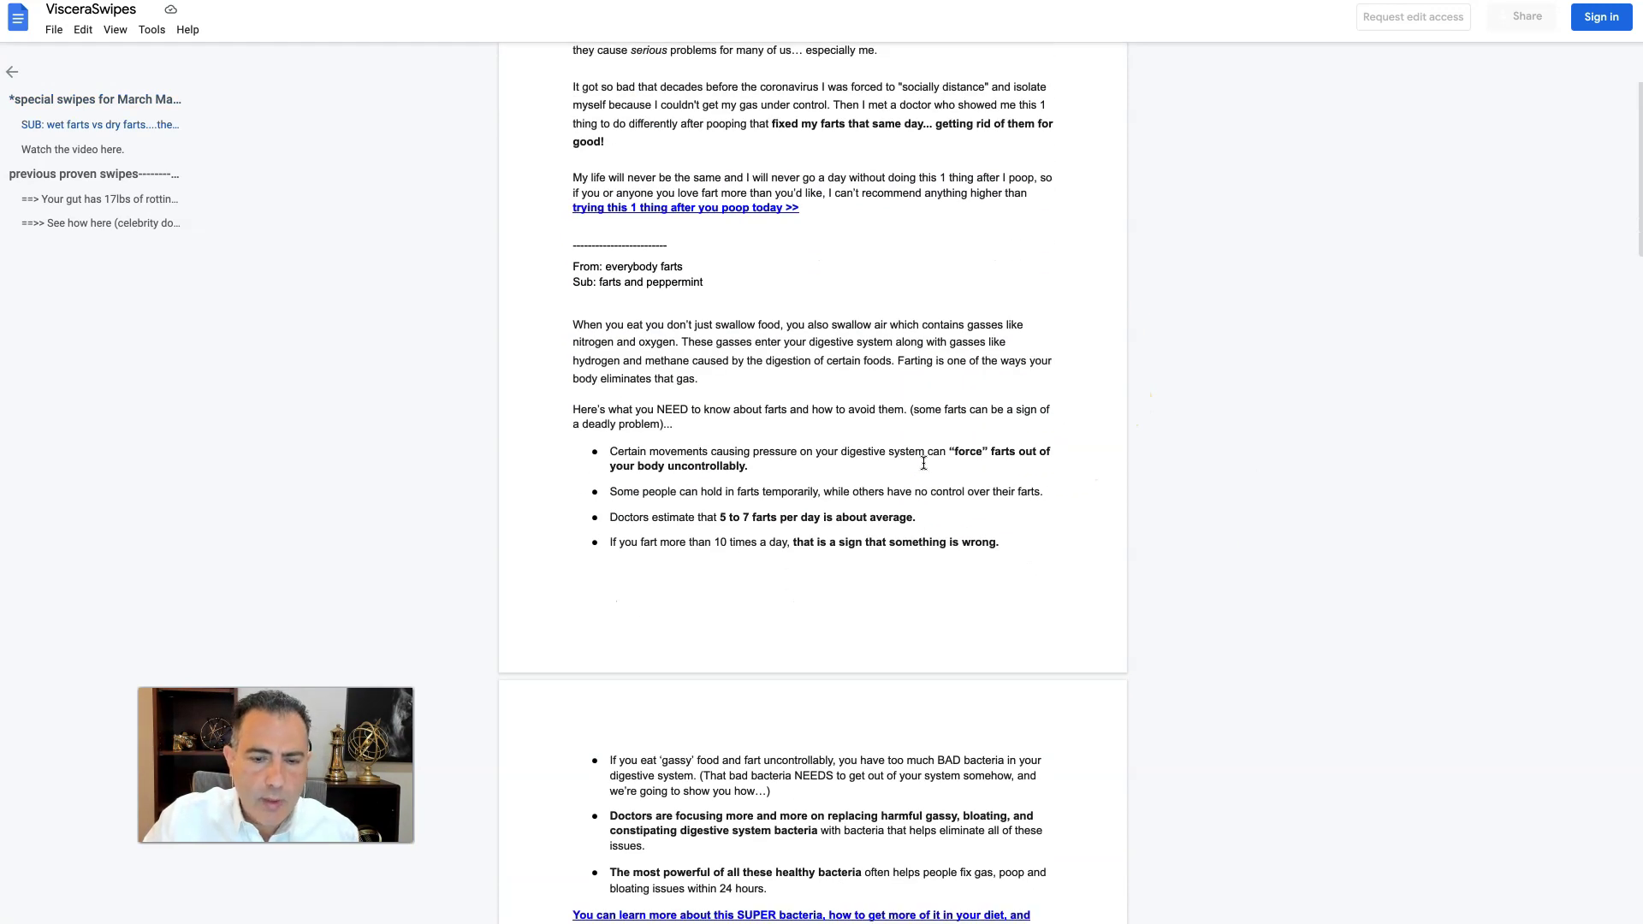
scroll(998, 447, "up", 3)
scroll(997, 452, "down", 3)
scroll(997, 455, "down", 7)
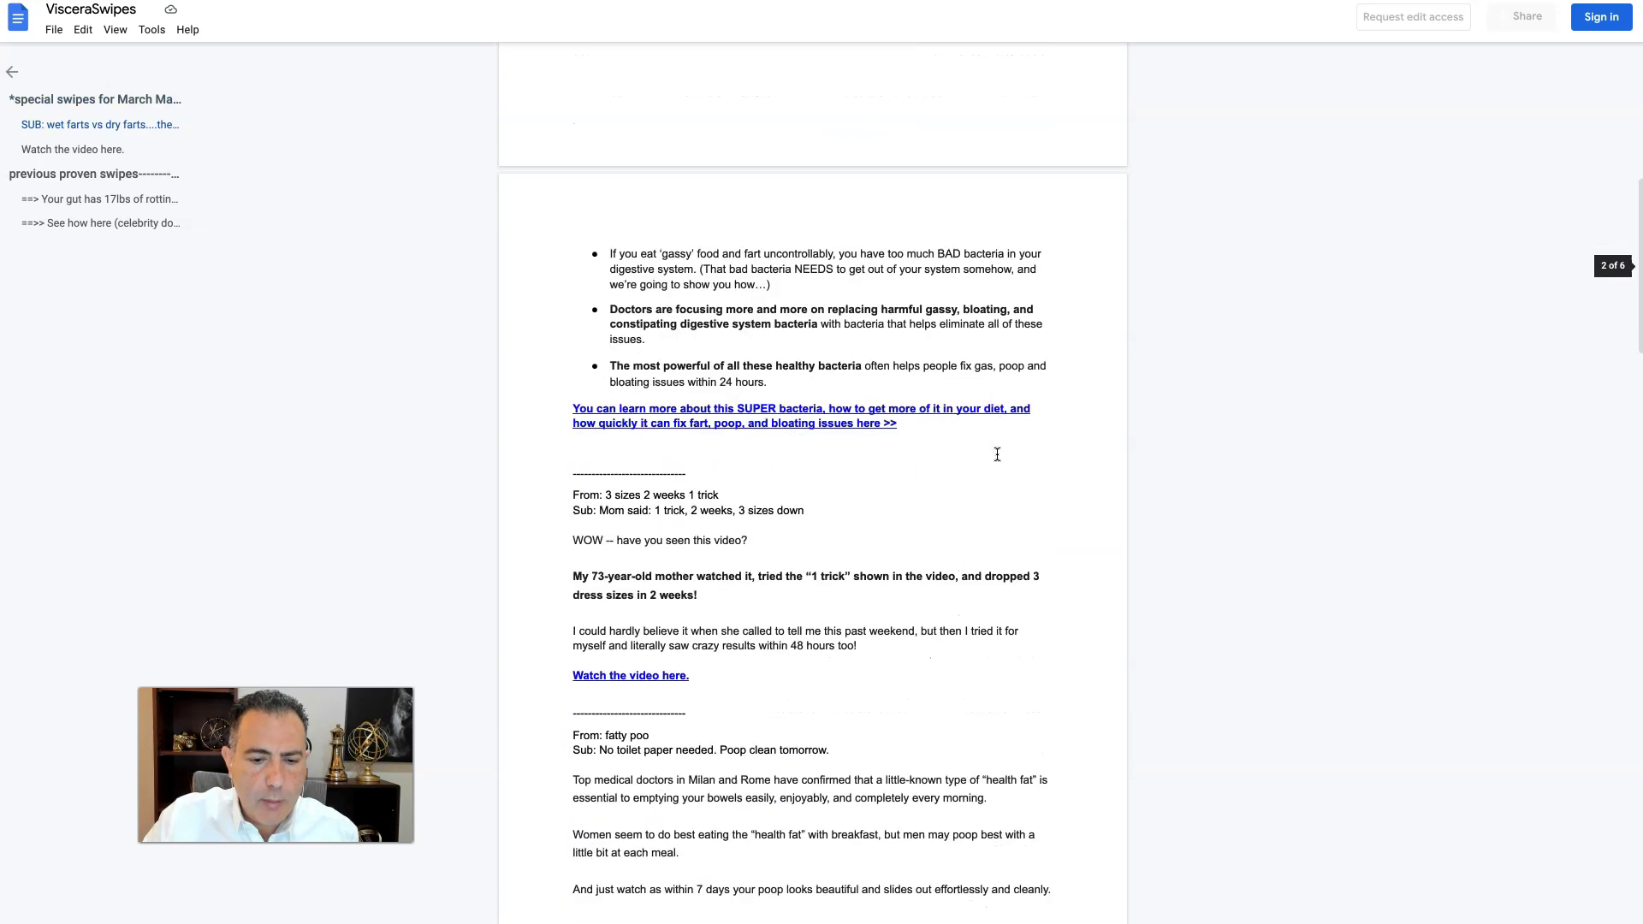
scroll(997, 455, "down", 13)
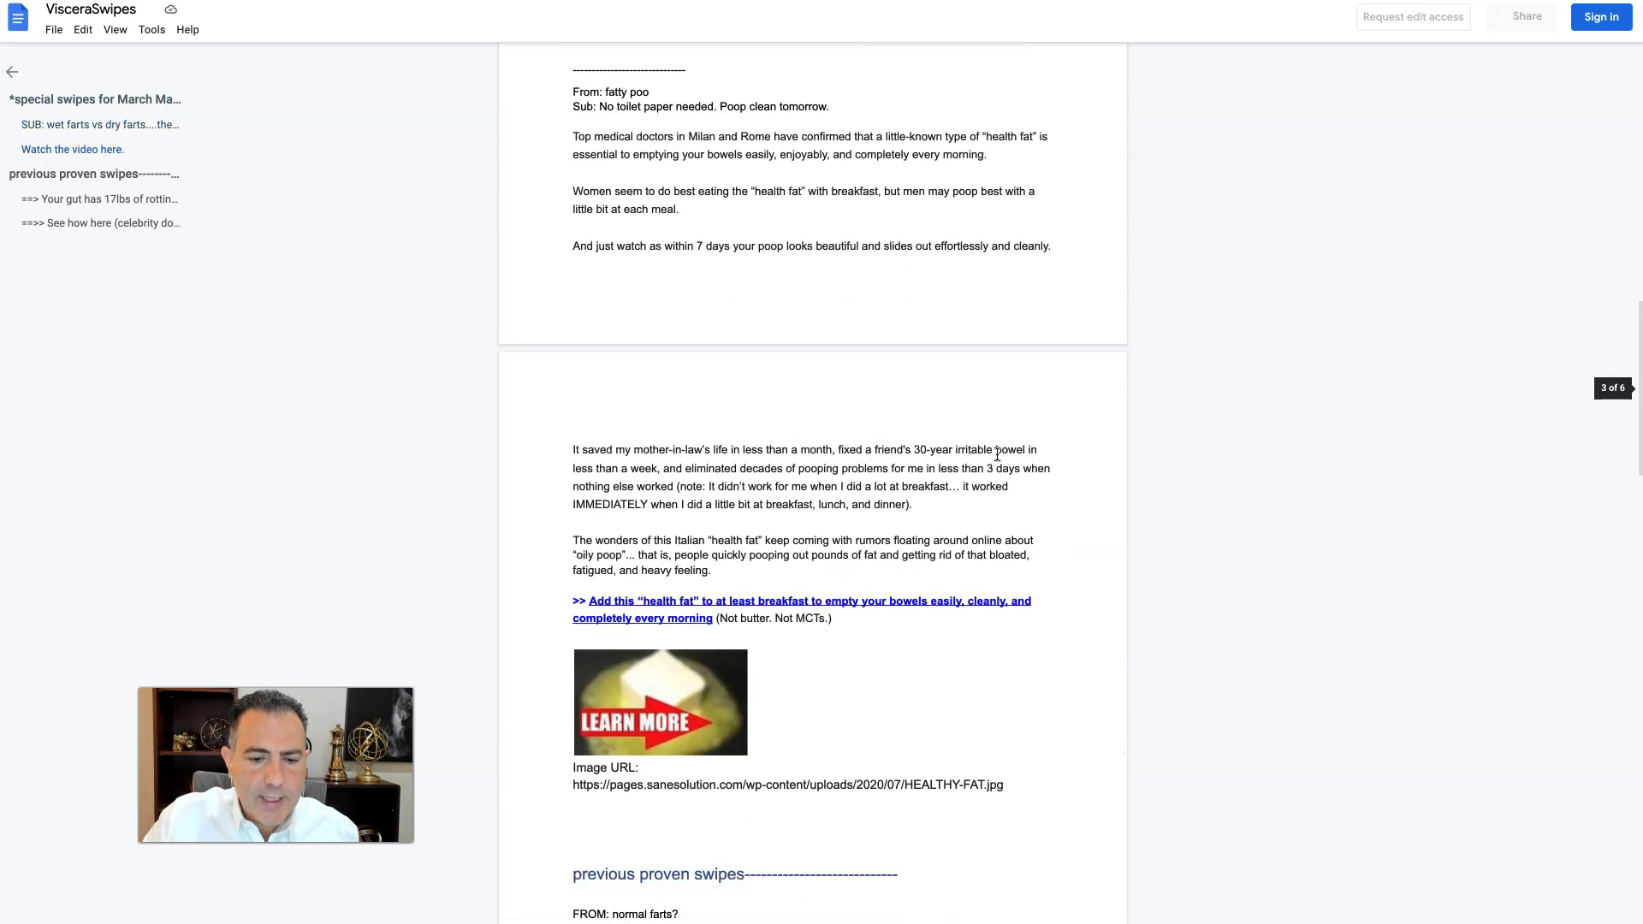
scroll(997, 455, "down", 13)
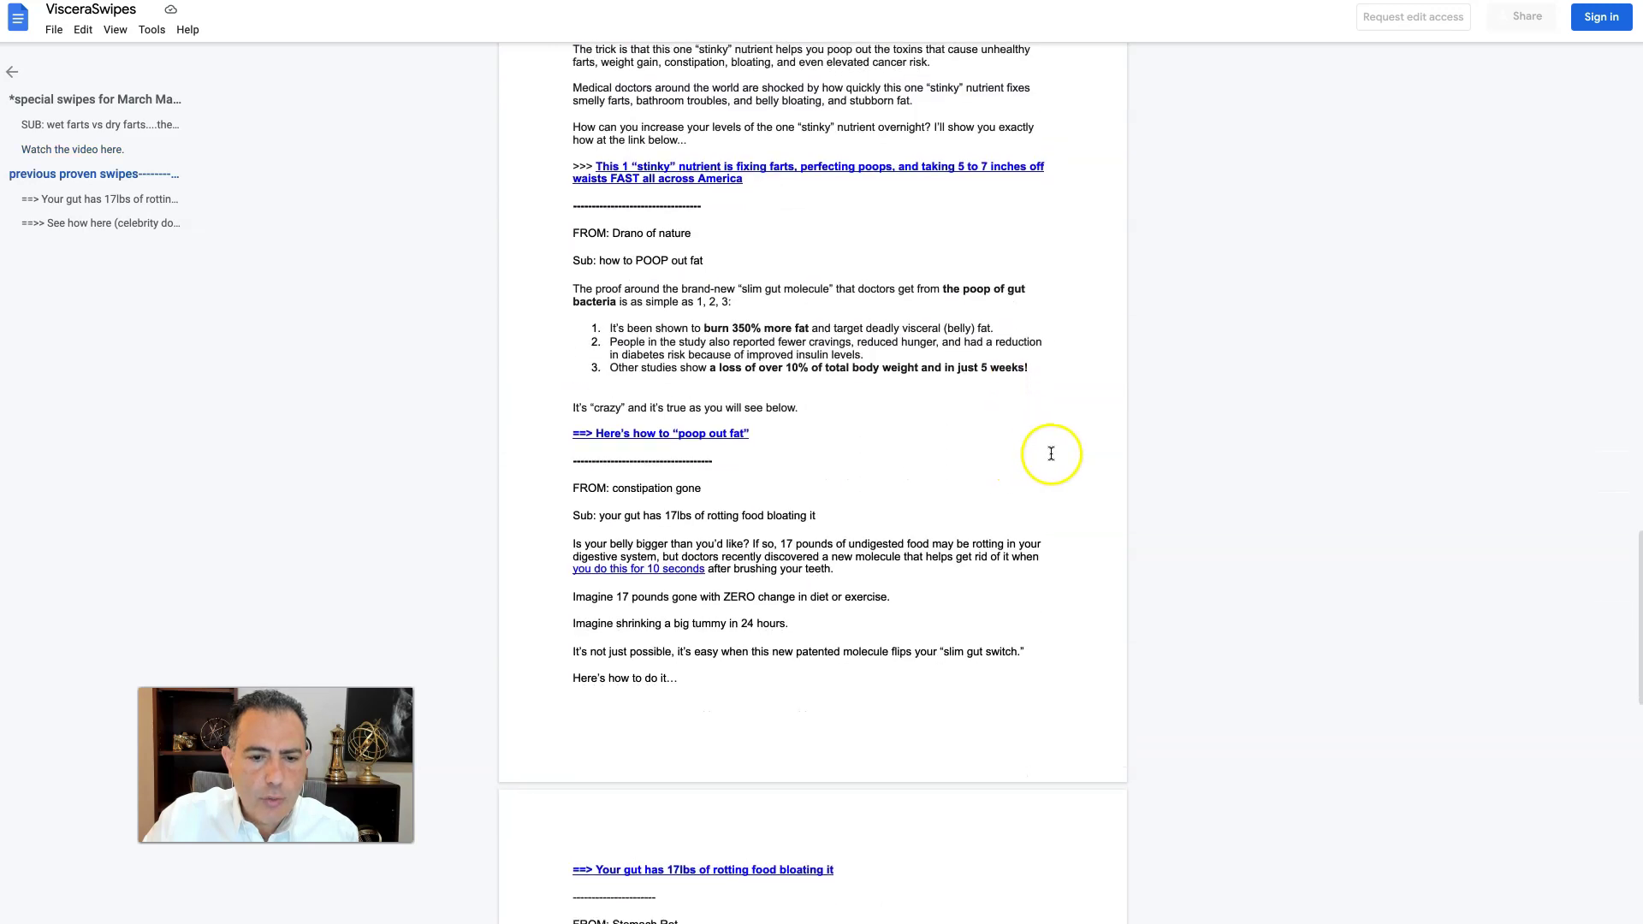
scroll(1066, 453, "down", 6)
scroll(1075, 452, "up", 8)
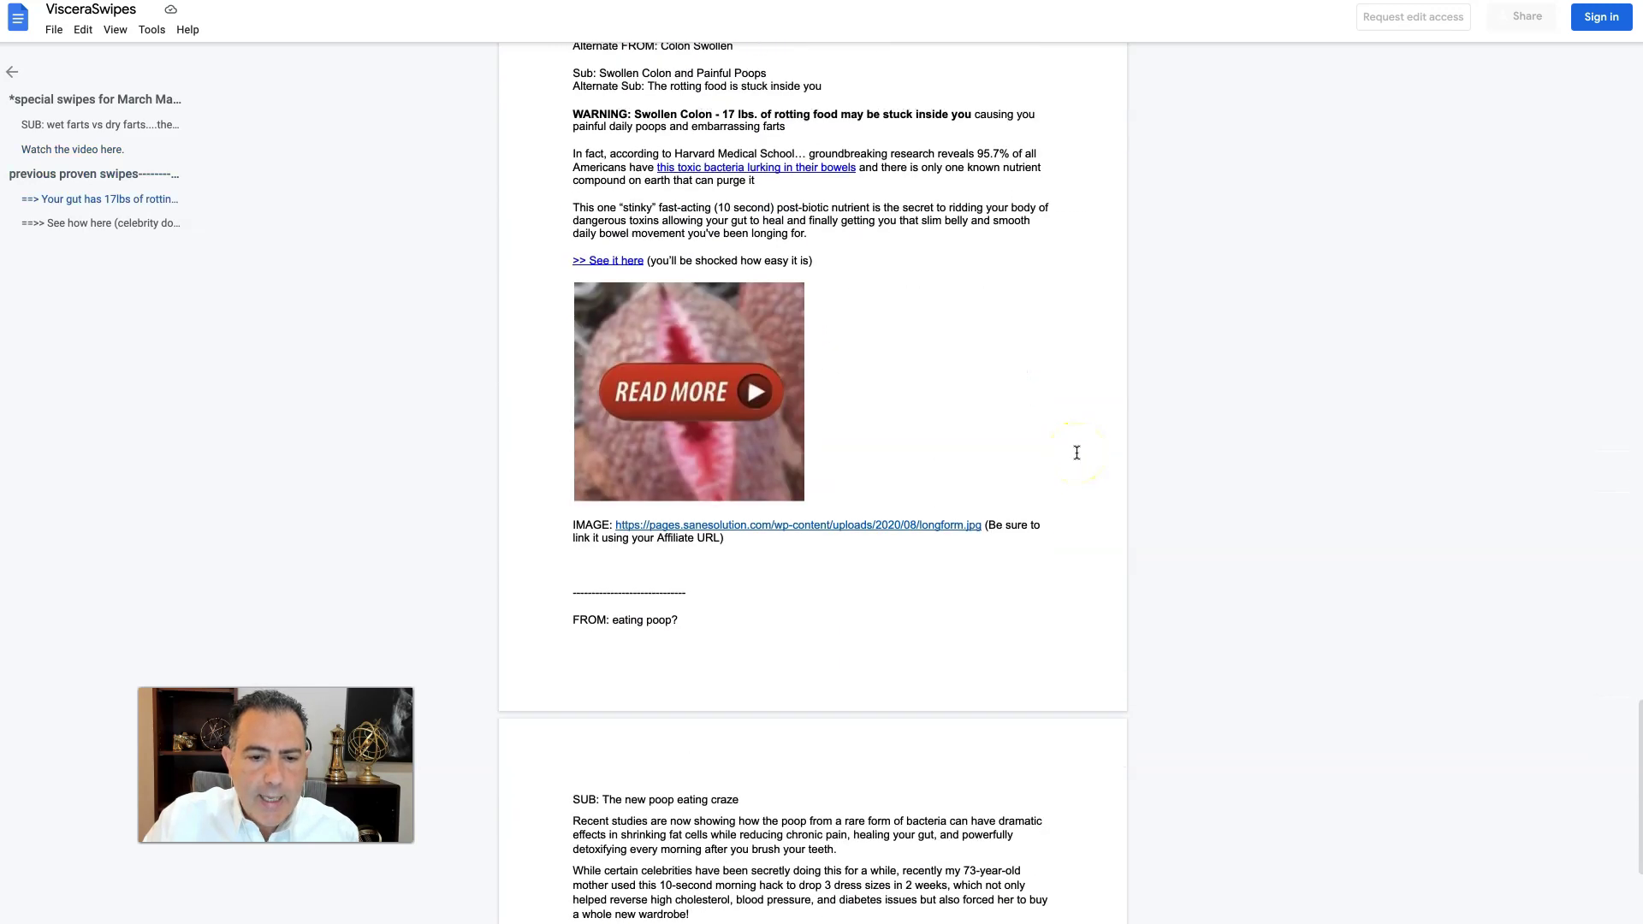
scroll(1076, 451, "up", 20)
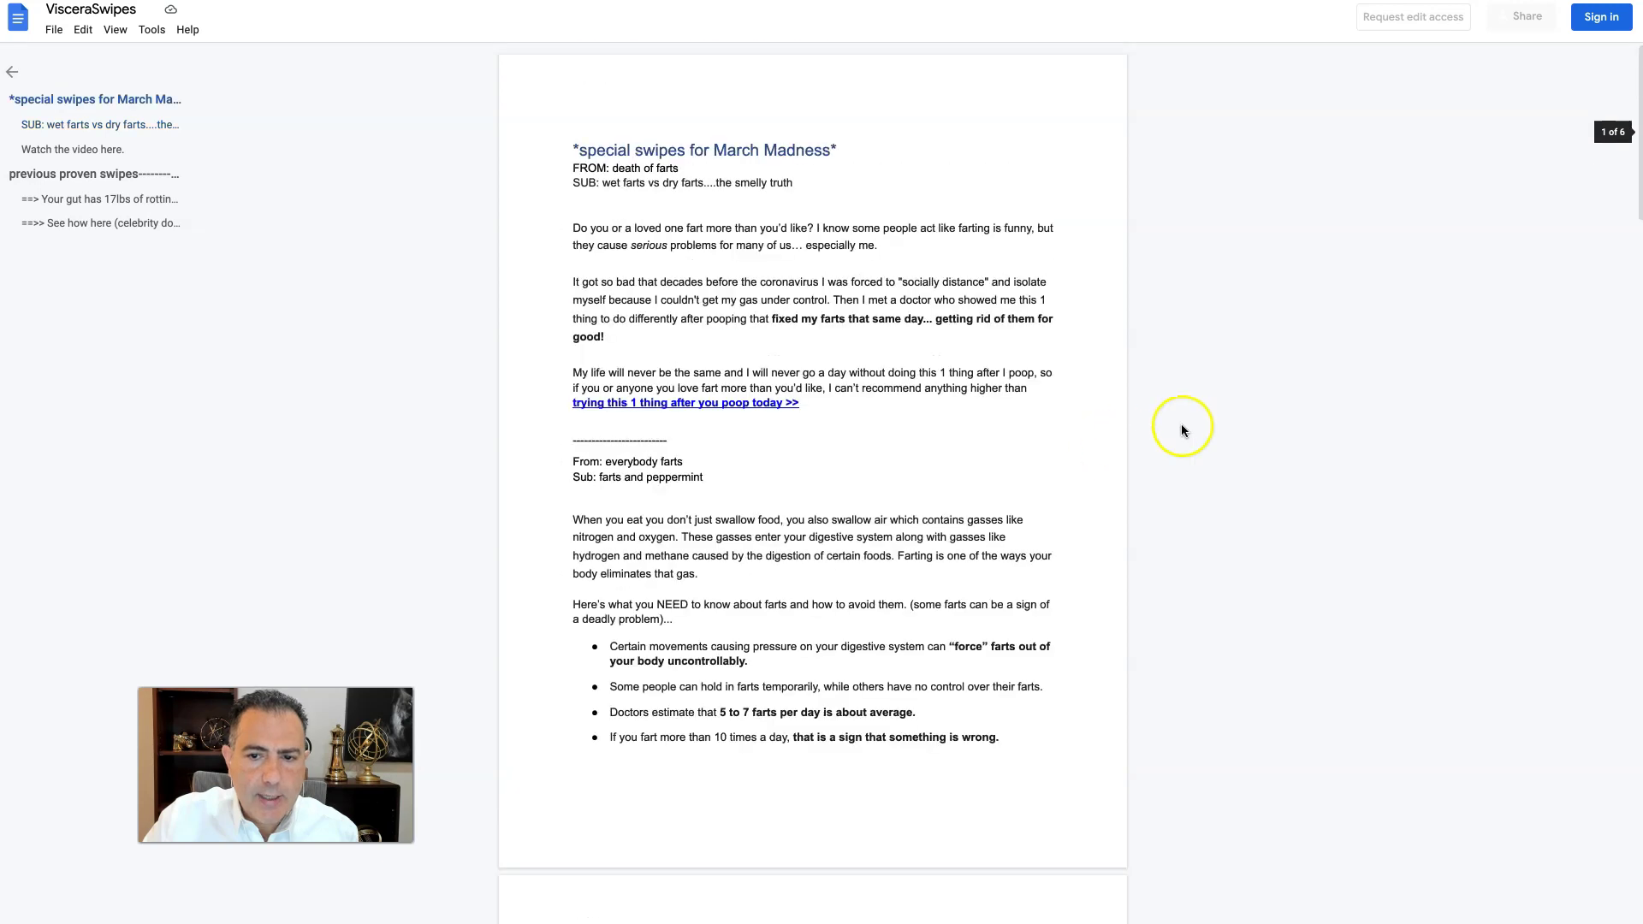
left_click_drag(572, 228, 944, 359)
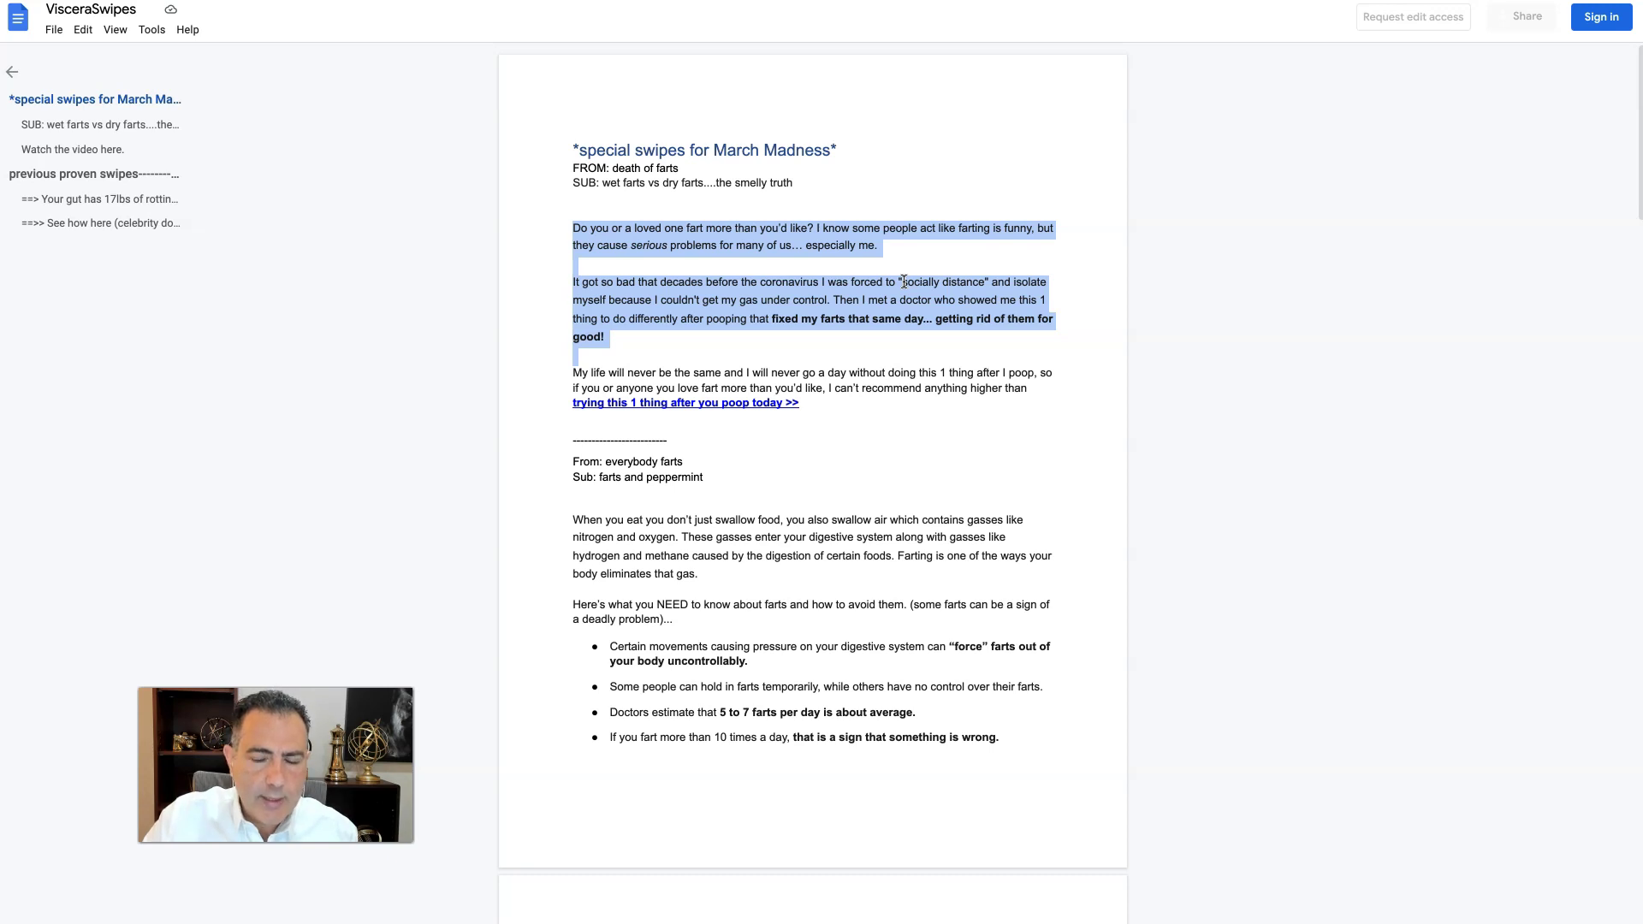
left_click(999, 265)
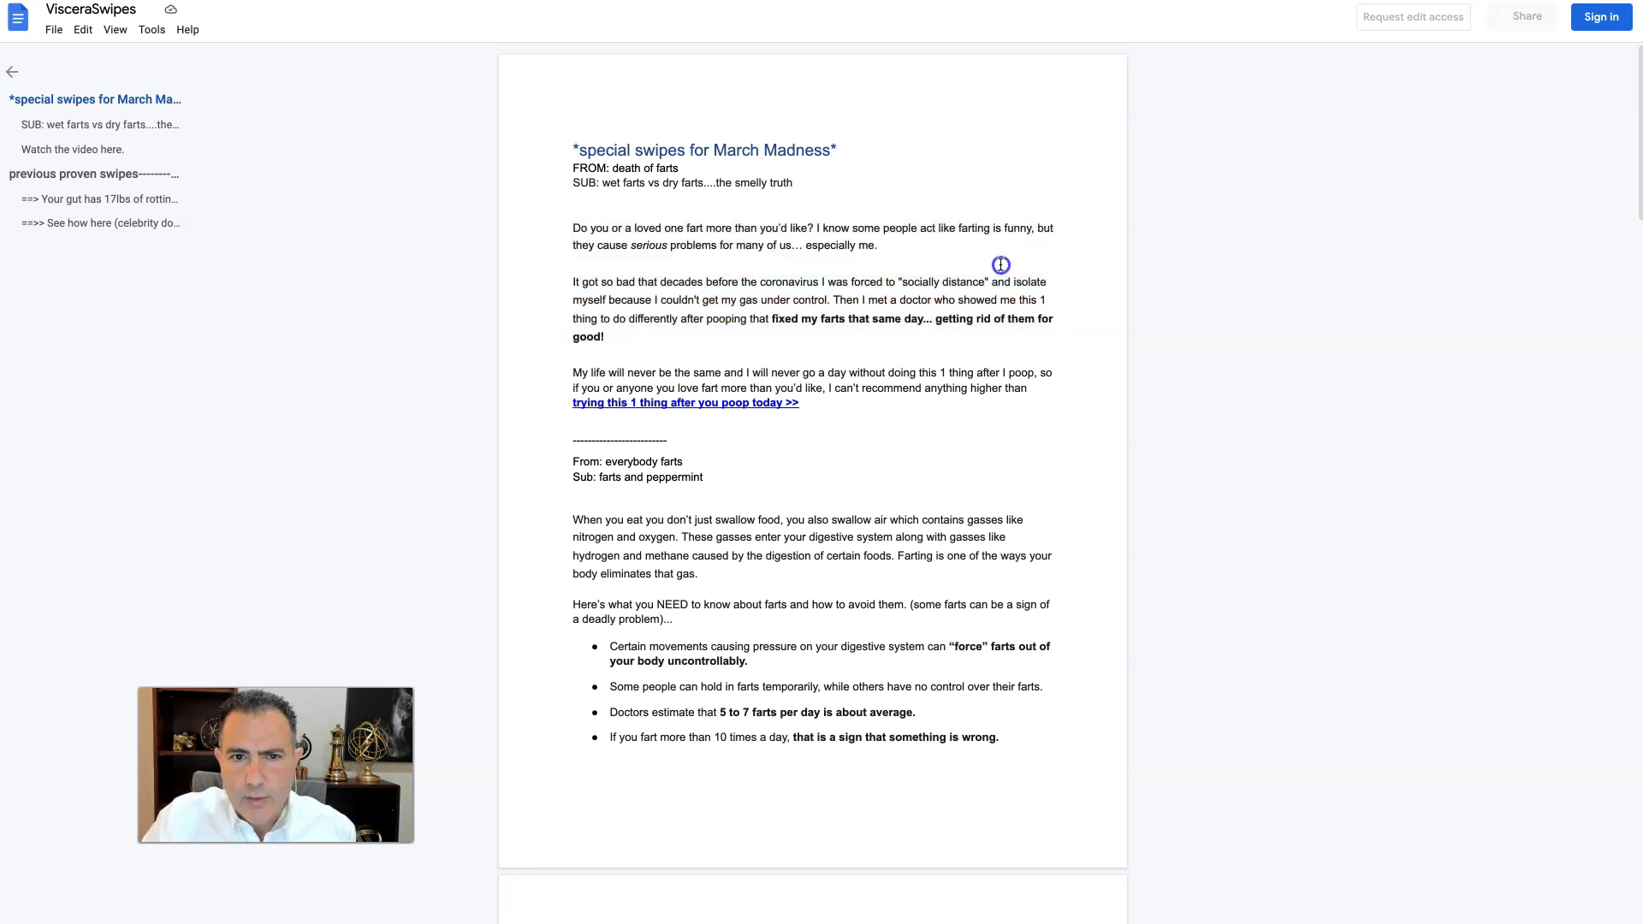